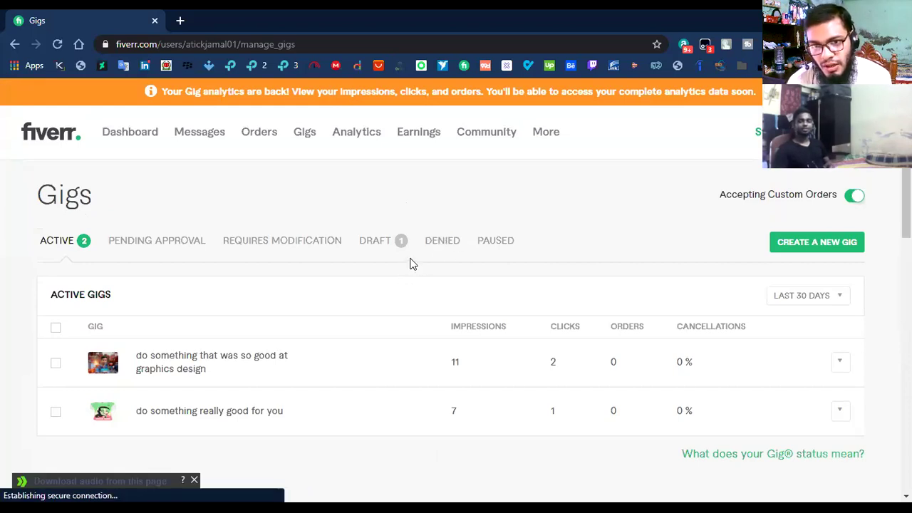
Step: Leave the Fiverr Gigs page and load Behance from the bookmarks bar
mouse_move(731, 202)
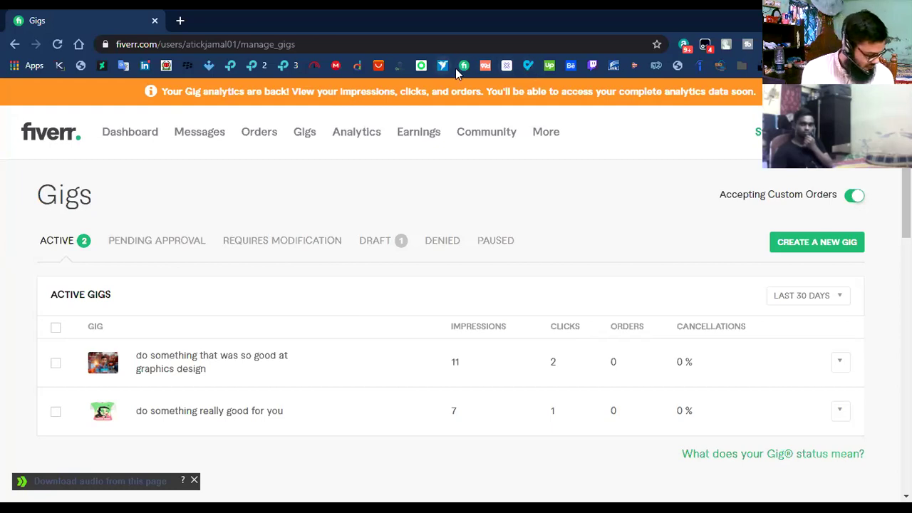
left_click(566, 71)
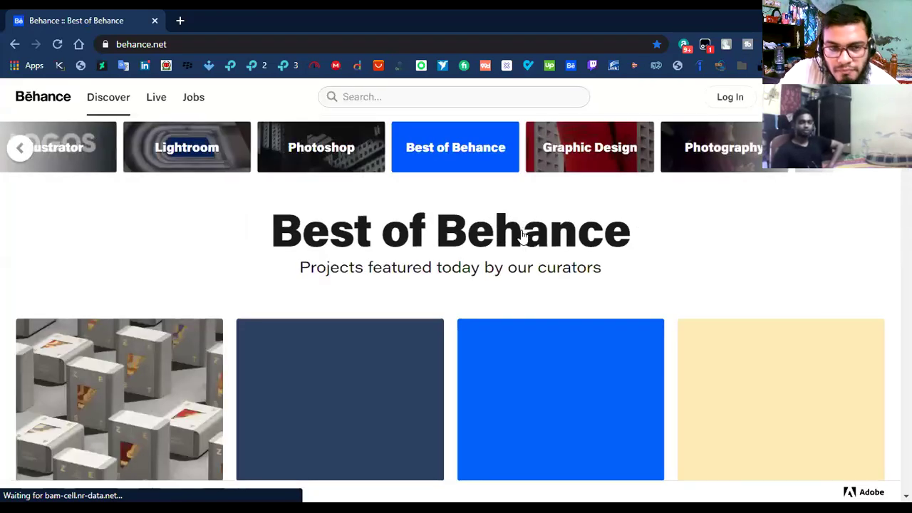
Step: Scroll through the curator-featured projects on Best of Behance
scroll(522, 230, "down", 2)
scroll(519, 237, "up", 2)
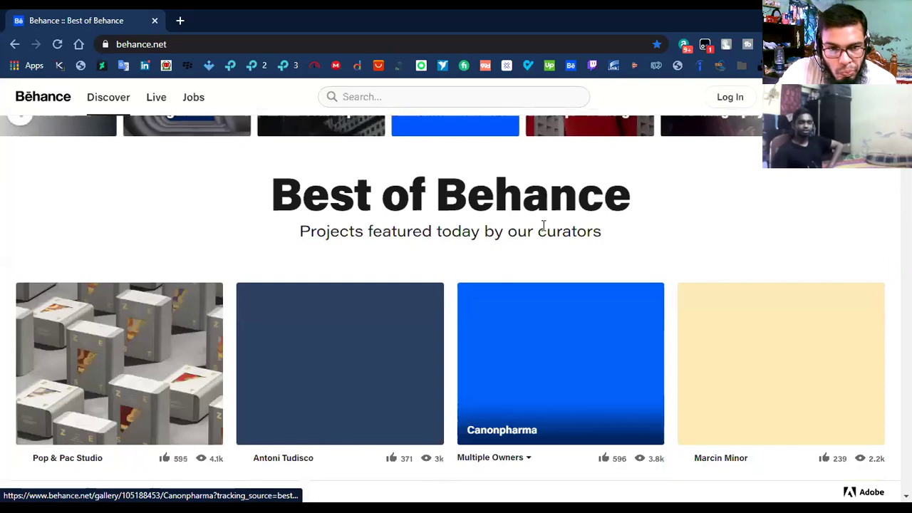
scroll(545, 223, "up", 1)
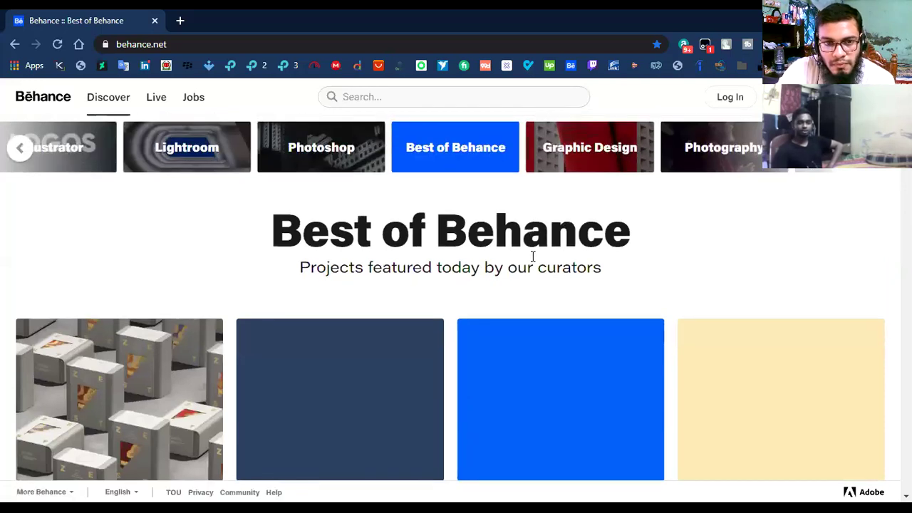
scroll(531, 249, "down", 3)
scroll(565, 266, "up", 3)
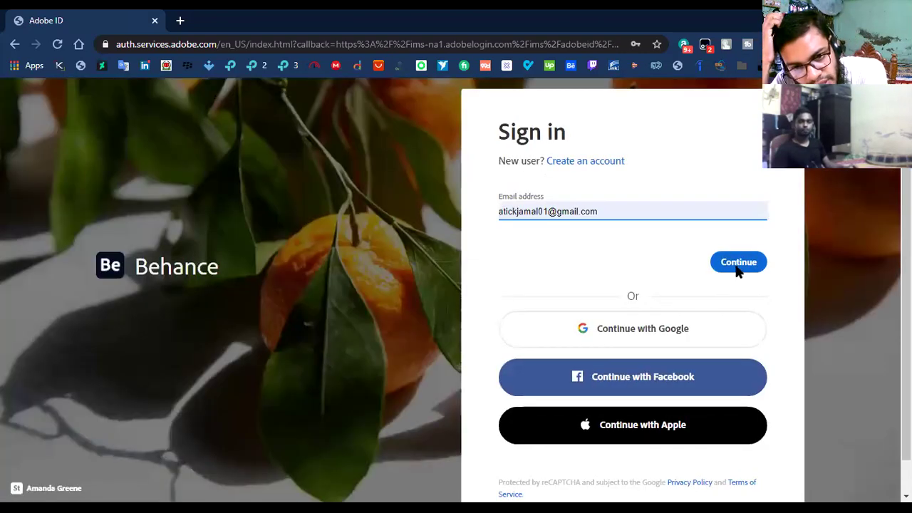
Step: Sign in to Behance through Adobe ID, entering the SMS verification code
left_click(738, 268)
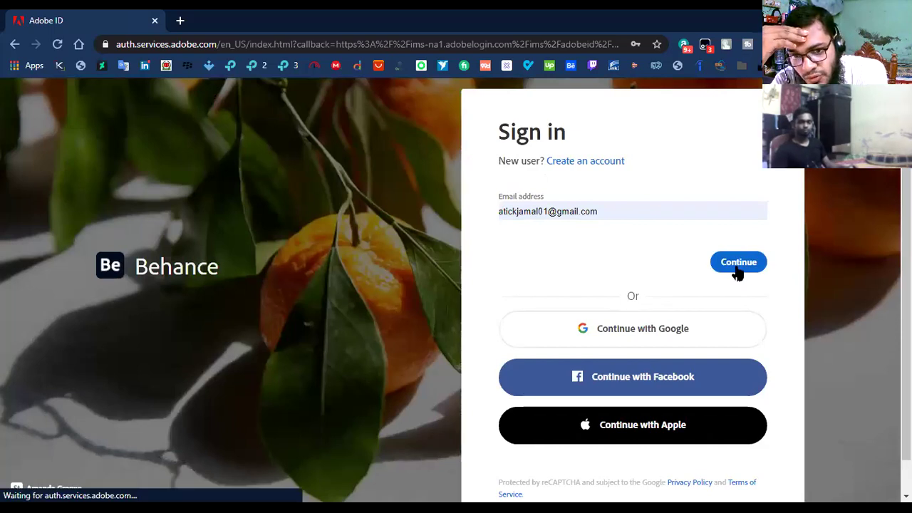
left_click(738, 264)
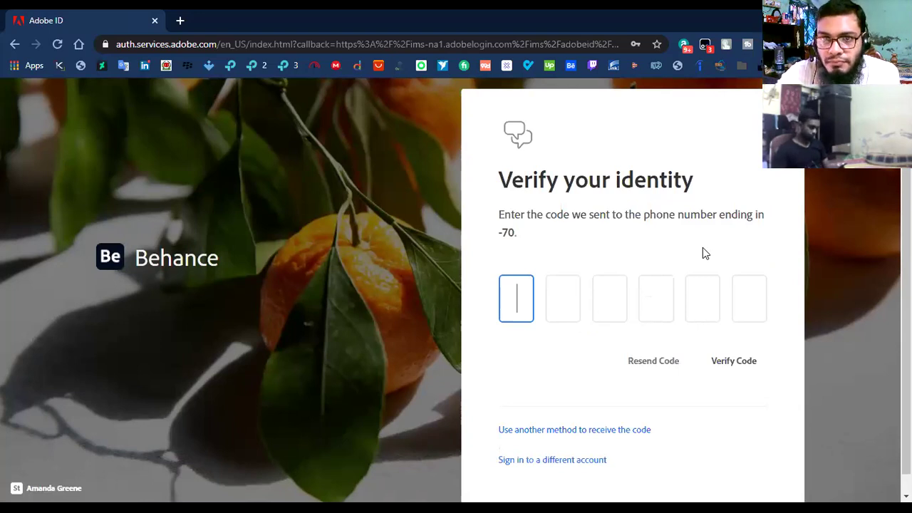
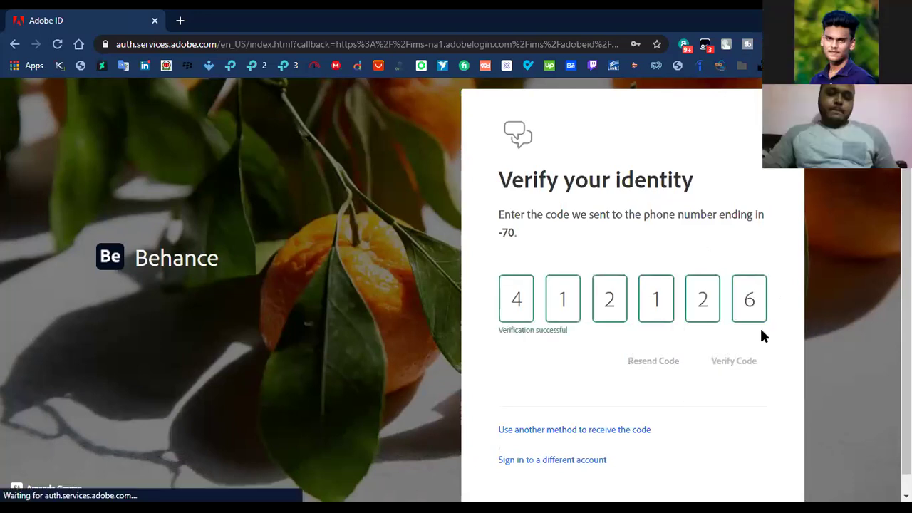
left_click(734, 305)
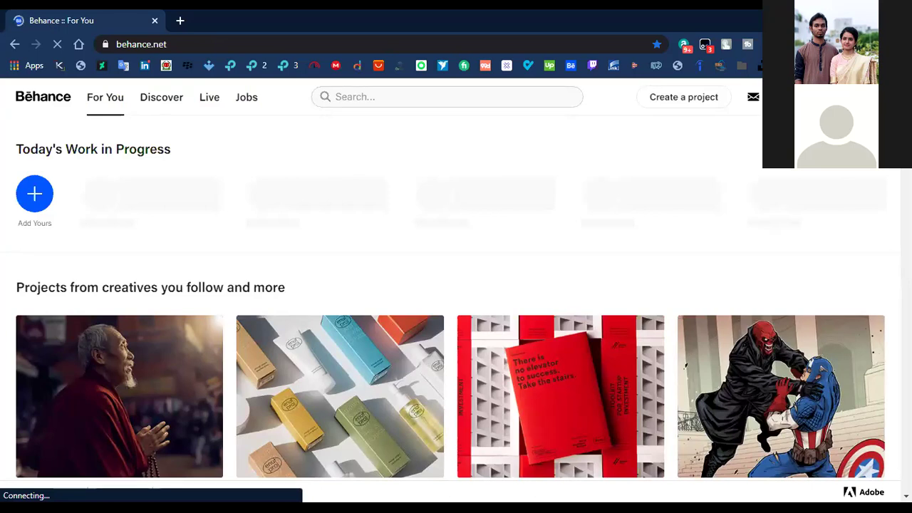
Step: Dismiss the account menu and start a new Behance project
scroll(759, 178, "down", 1)
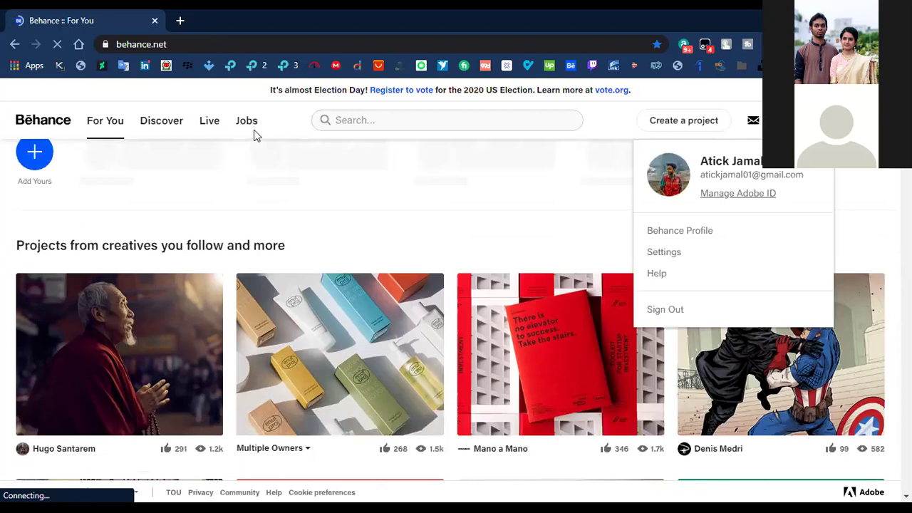
left_click(407, 208)
scroll(411, 208, "up", 1)
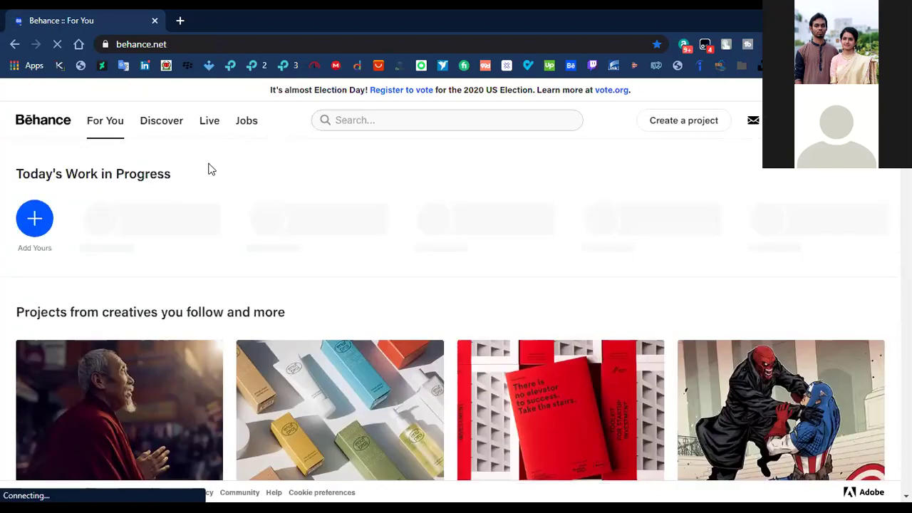
left_click(683, 127)
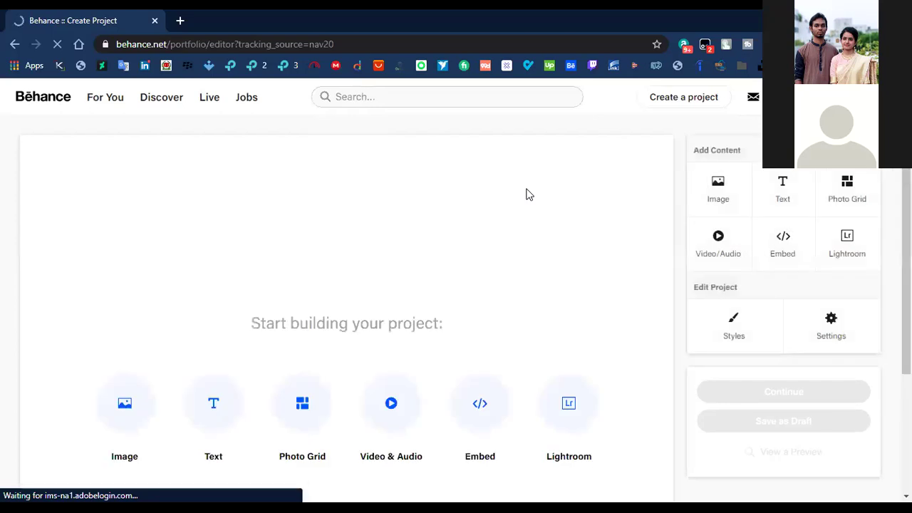
Step: Look over the project editor, then go to your own Behance profile
scroll(524, 195, "down", 2)
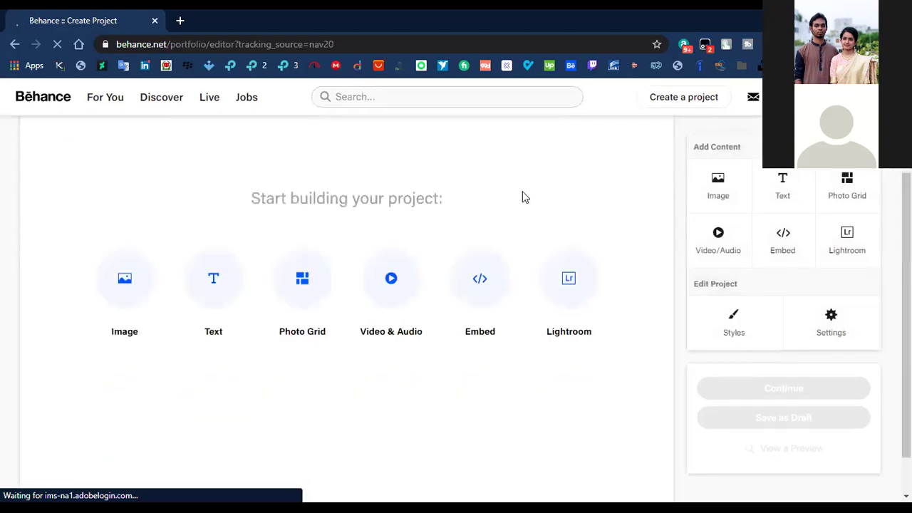
scroll(524, 197, "up", 2)
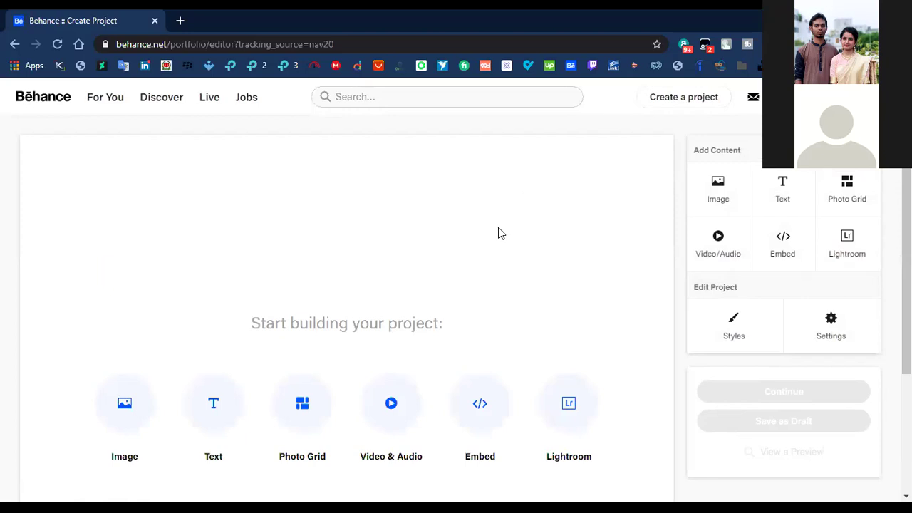
scroll(501, 233, "down", 2)
scroll(501, 233, "up", 2)
left_click(117, 108)
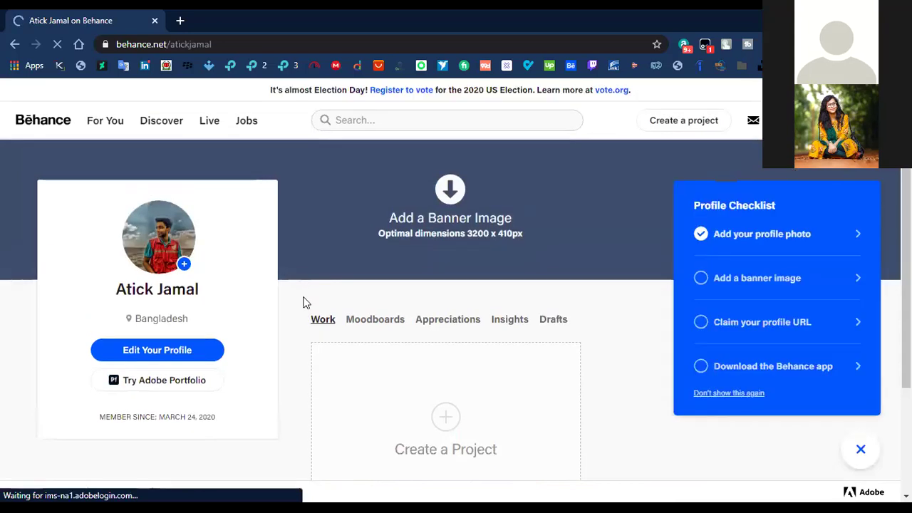
Step: View the profile's empty Moodboards section
scroll(303, 307, "down", 2)
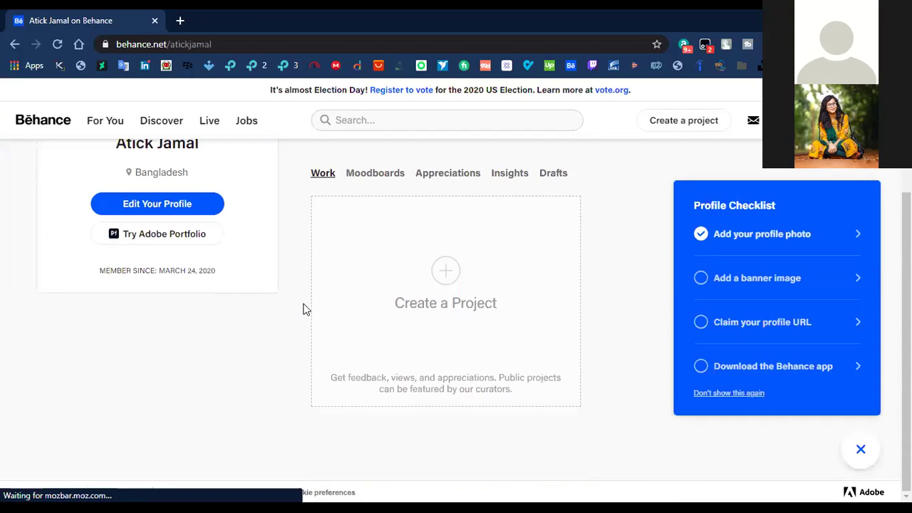
scroll(306, 311, "up", 2)
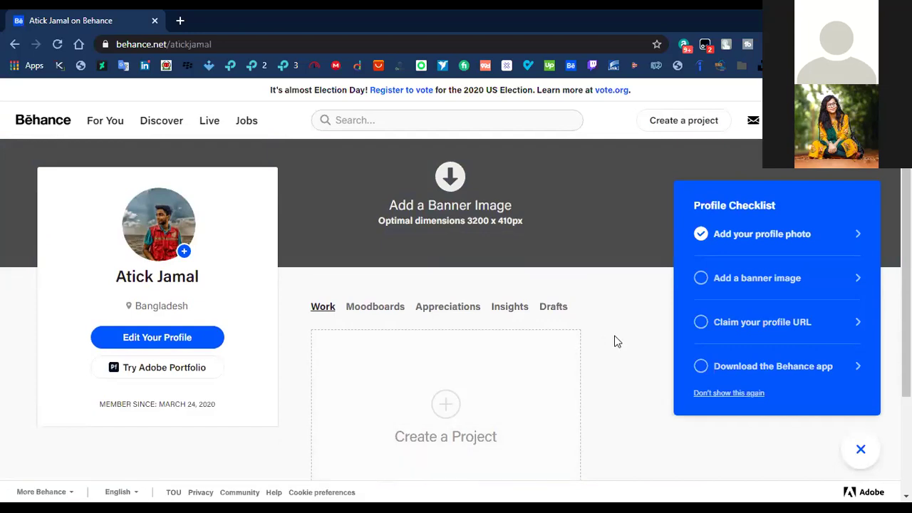
left_click(392, 317)
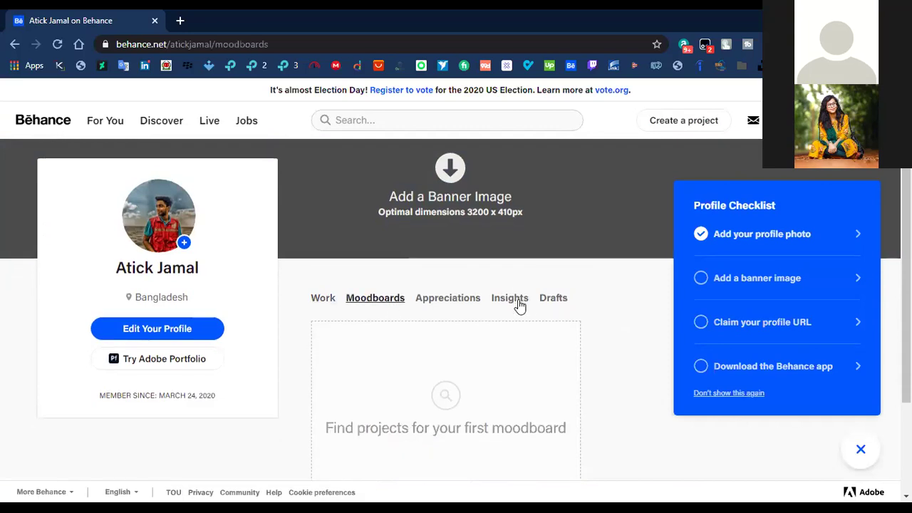
scroll(520, 306, "down", 1)
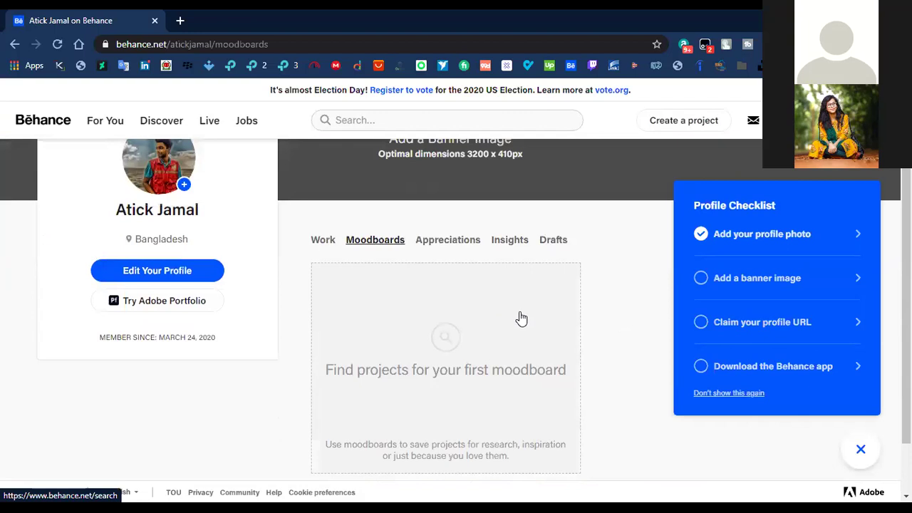
scroll(519, 323, "down", 1)
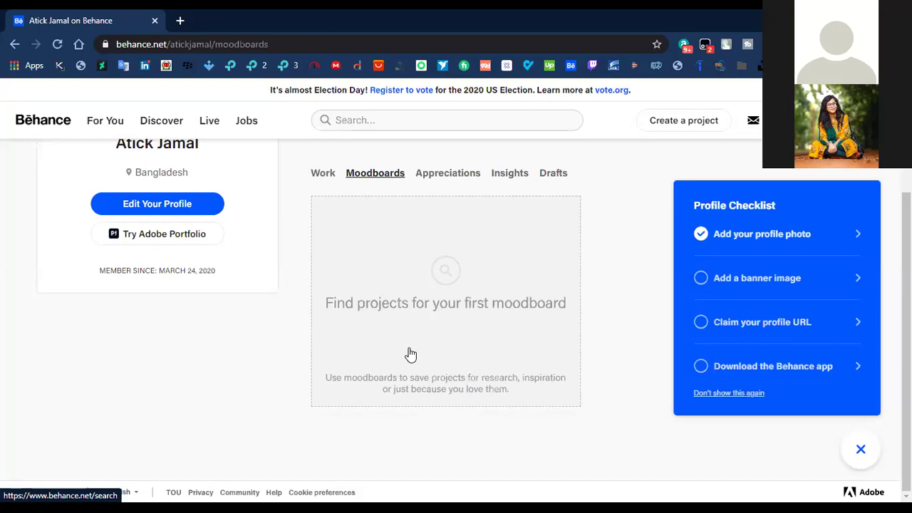
scroll(423, 366, "up", 2)
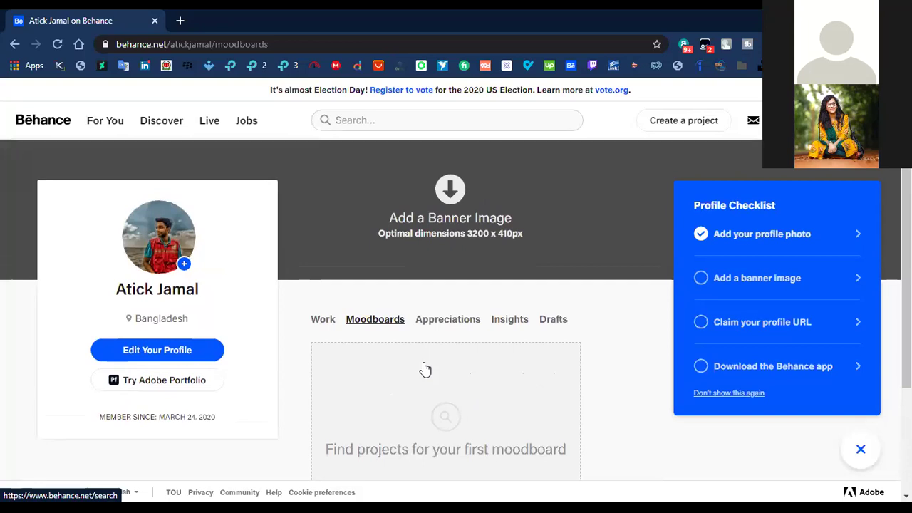
scroll(424, 368, "down", 1)
scroll(423, 379, "up", 1)
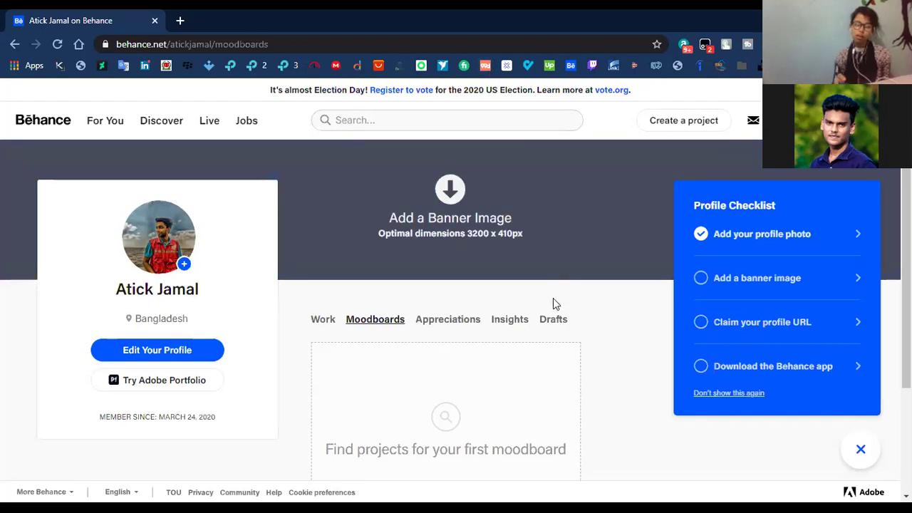
Step: Leave Behance for the 99designs login page via its bookmark
scroll(550, 306, "down", 2)
scroll(550, 308, "up", 2)
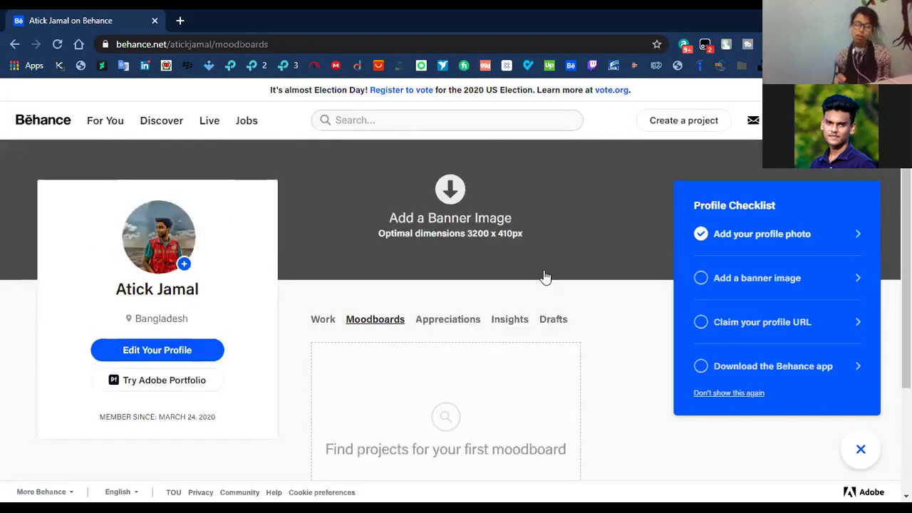
scroll(560, 285, "down", 2)
scroll(591, 326, "up", 2)
left_click(484, 68)
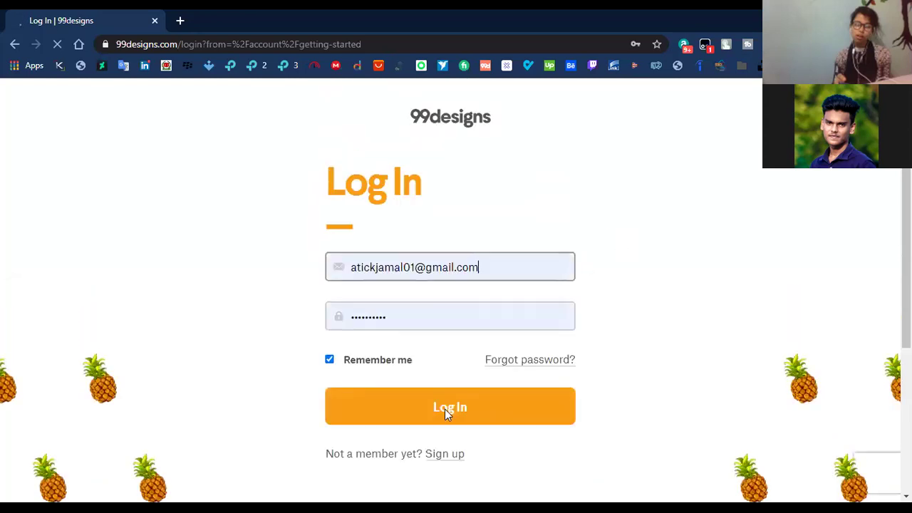
Step: Log in to 99designs with the pre-filled e-mail and password
left_click(444, 403)
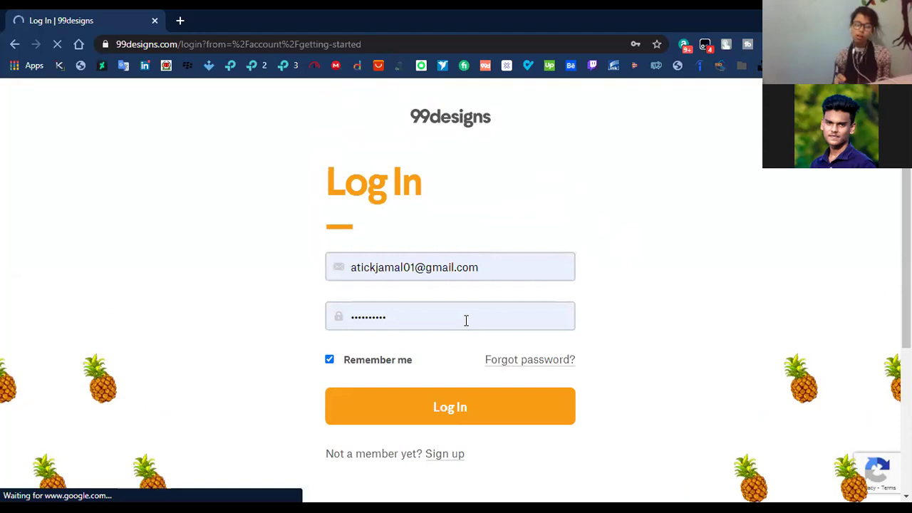
left_click(460, 406)
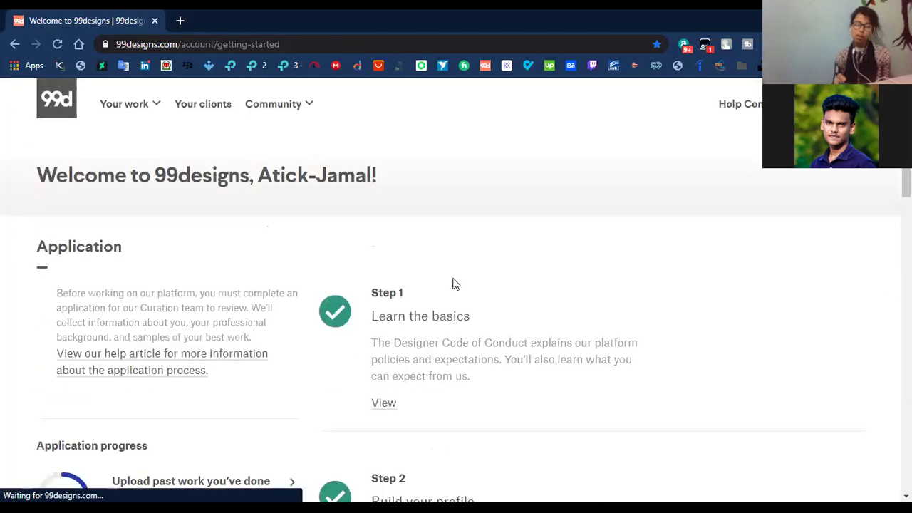
scroll(435, 257, "down", 2)
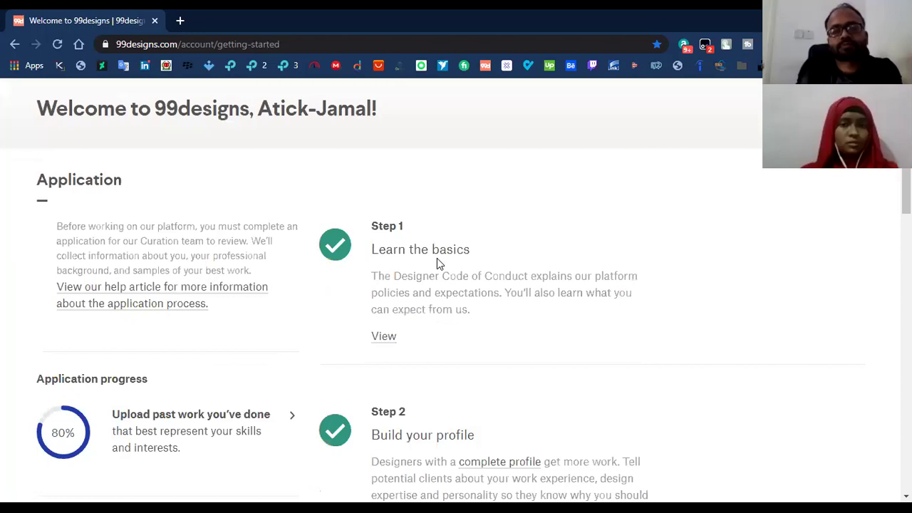
scroll(438, 264, "down", 1)
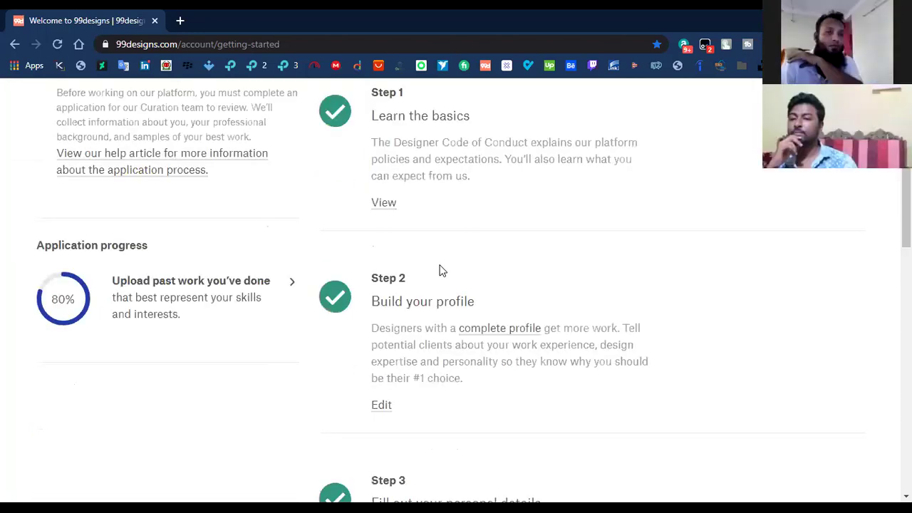
scroll(439, 267, "down", 2)
scroll(440, 269, "down", 2)
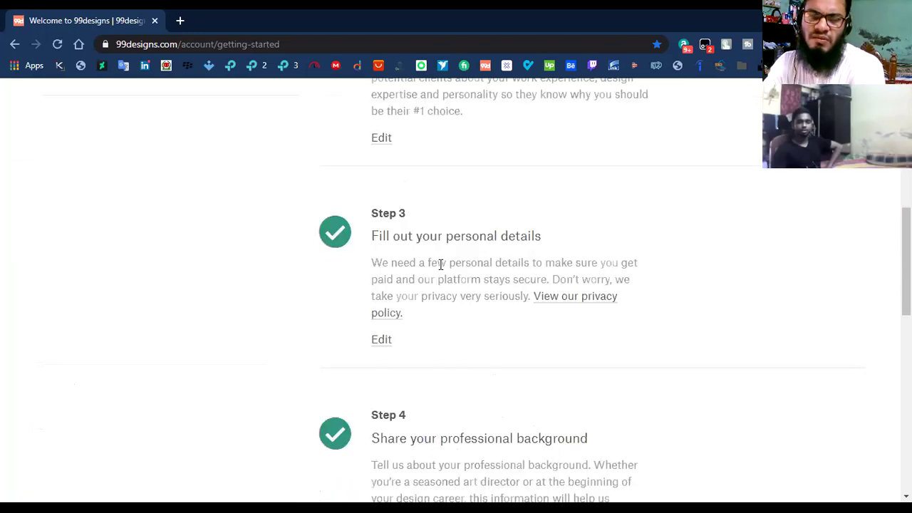
scroll(469, 260, "down", 1)
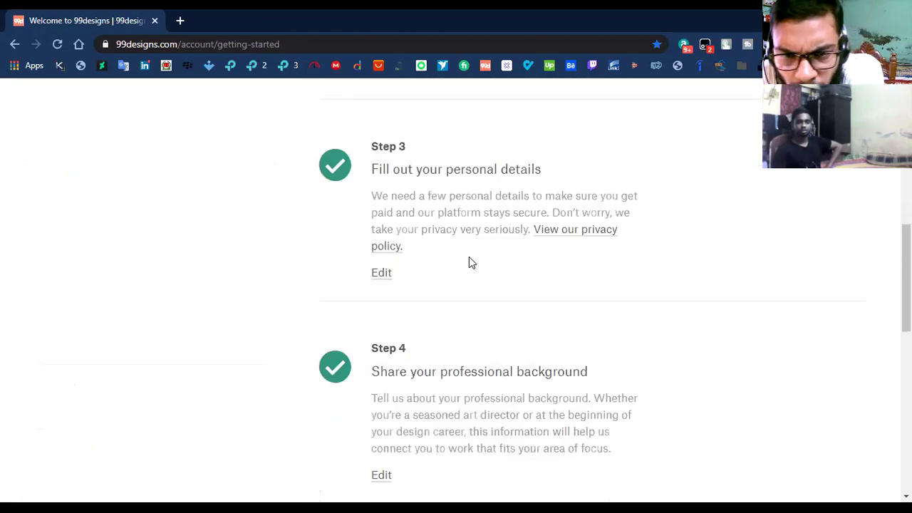
scroll(468, 262, "down", 3)
scroll(436, 262, "down", 1)
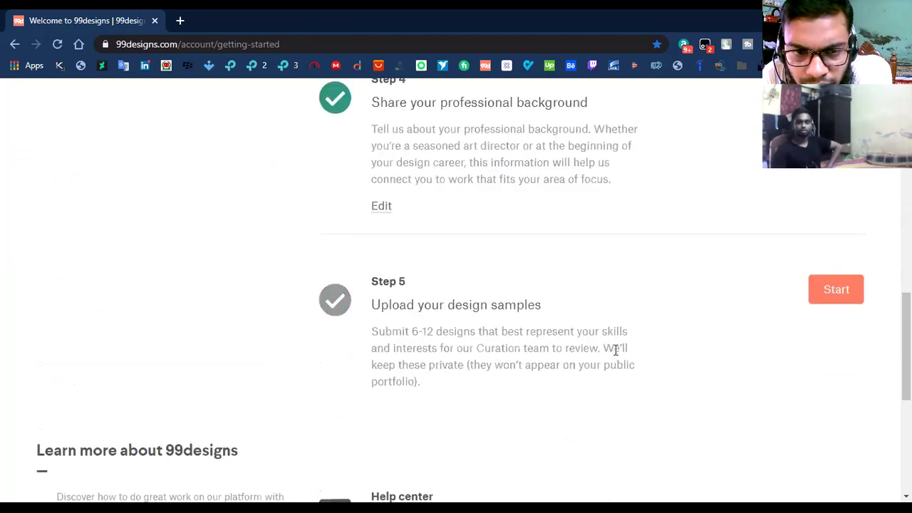
Step: Open Manage samples from Step 5 and review the two uploaded samples
left_click(843, 295)
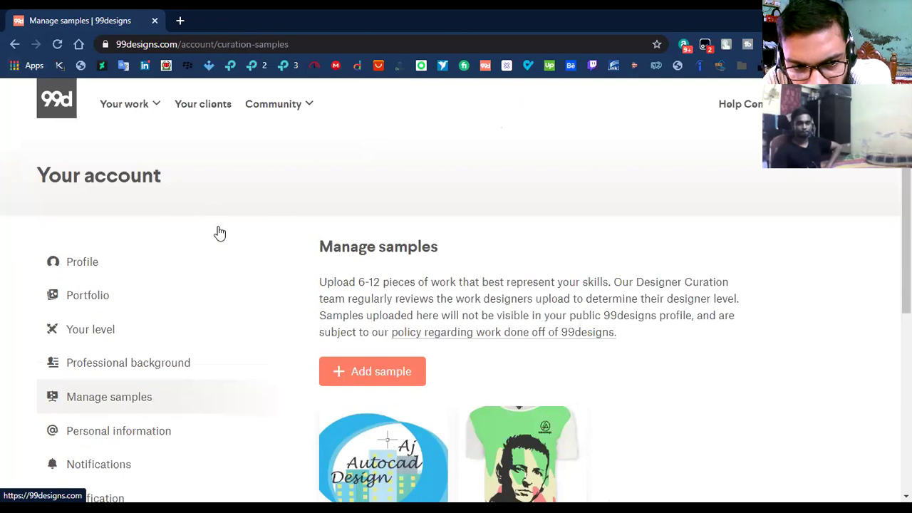
scroll(204, 235, "down", 2)
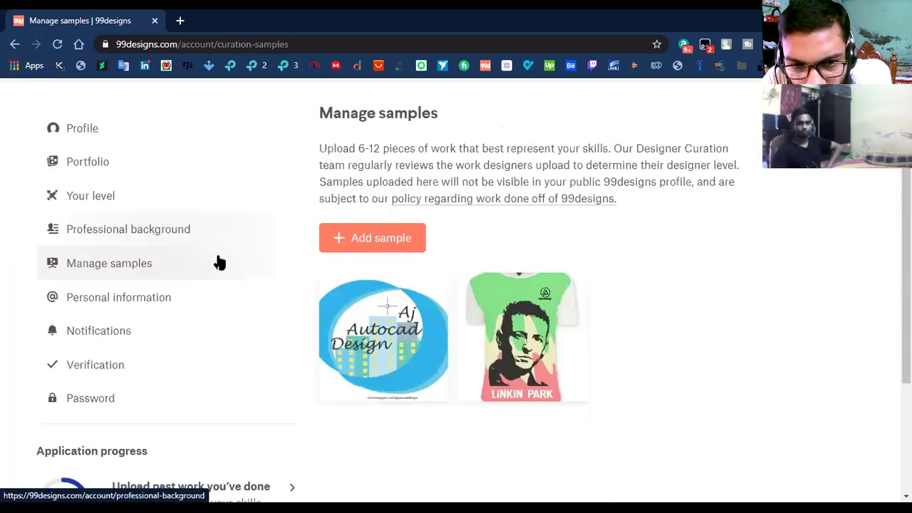
scroll(228, 265, "down", 1)
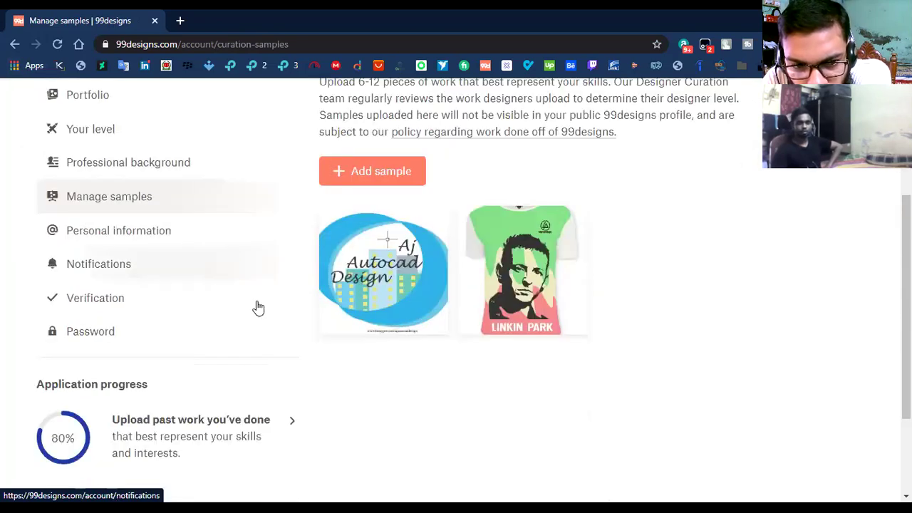
scroll(242, 335, "down", 1)
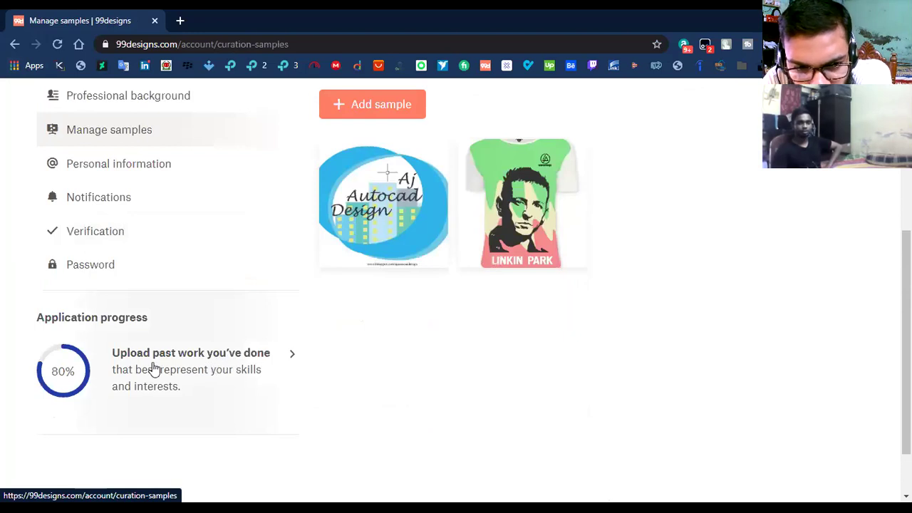
Step: Check the Application progress card, then open Profile in the account sidebar
left_click(194, 386)
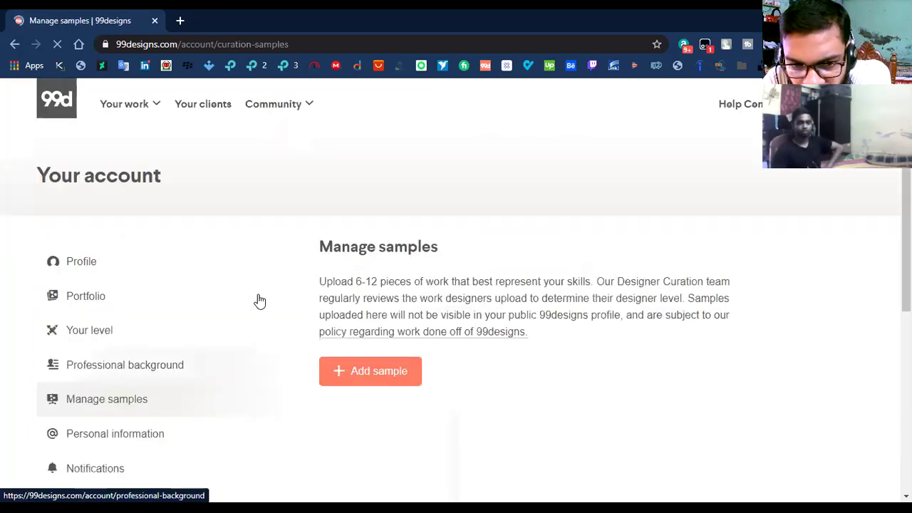
scroll(300, 305, "down", 1)
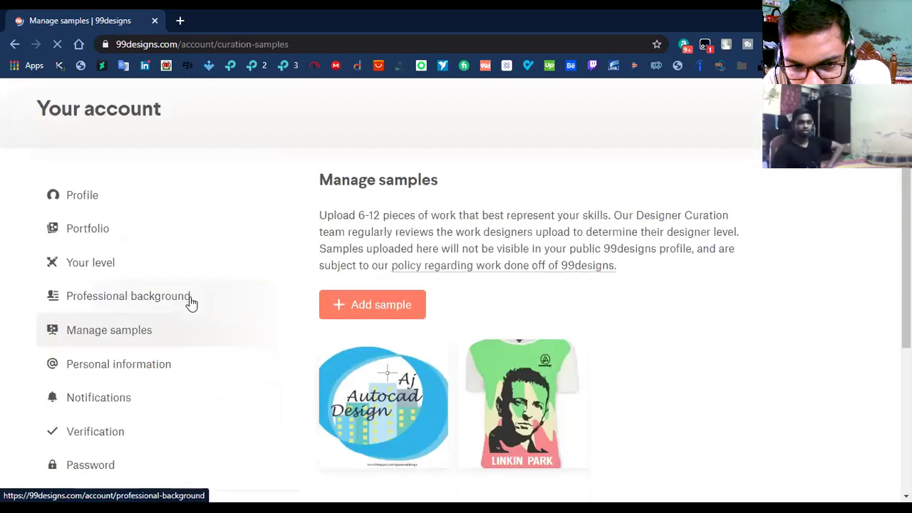
scroll(190, 303, "down", 2)
scroll(198, 306, "up", 2)
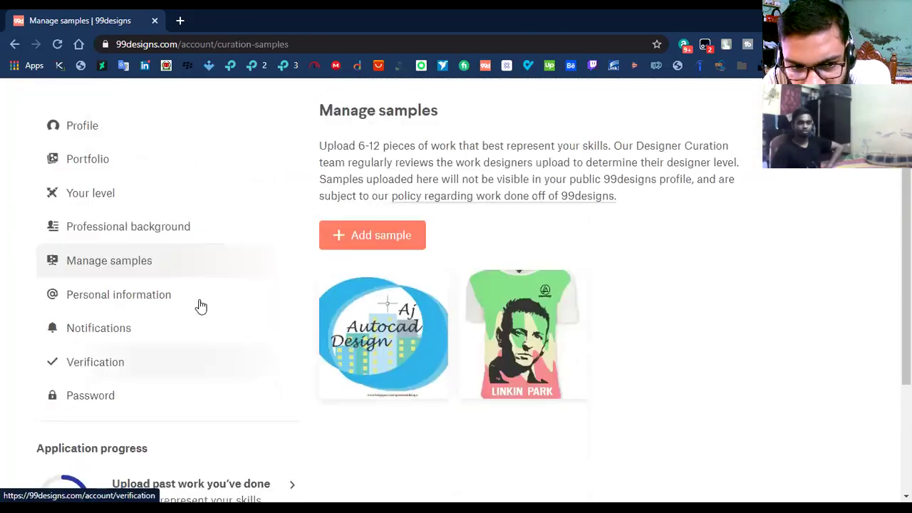
scroll(351, 234, "up", 1)
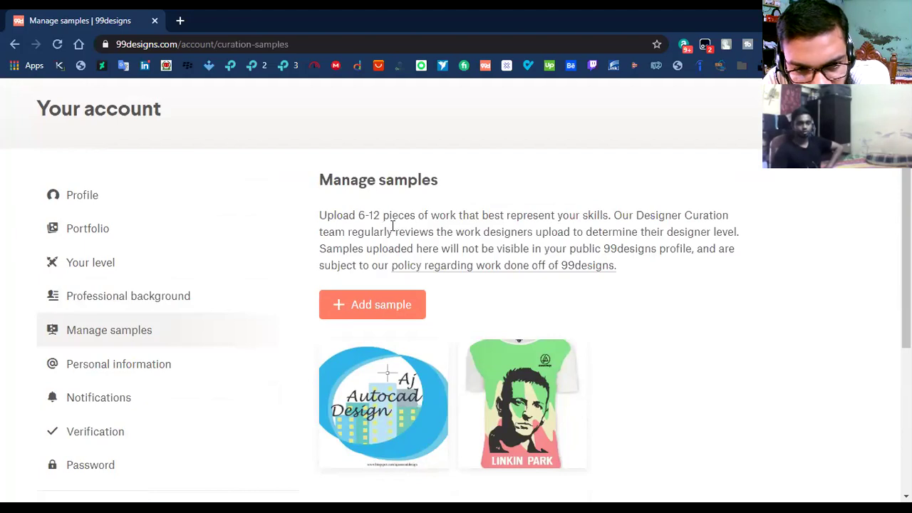
scroll(378, 228, "up", 2)
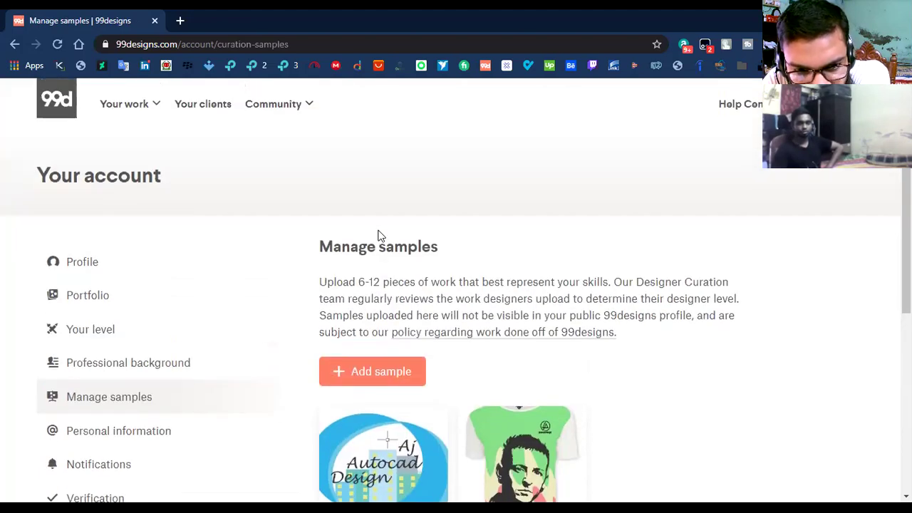
left_click(82, 262)
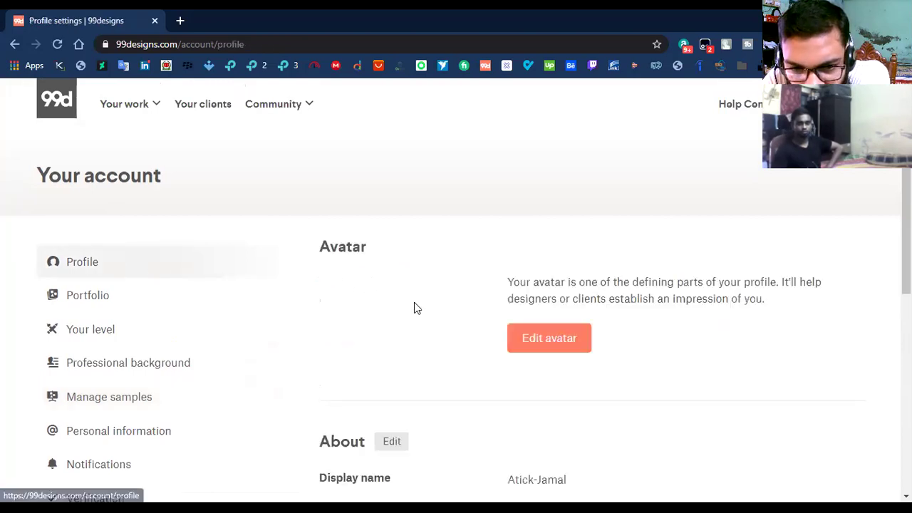
Step: Scroll the Profile settings and open the About section for editing
scroll(442, 303, "down", 3)
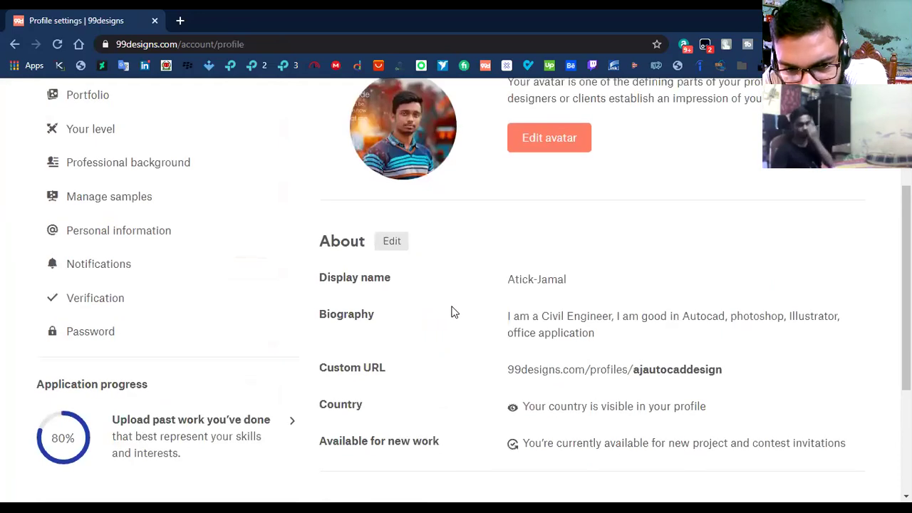
scroll(452, 312, "down", 1)
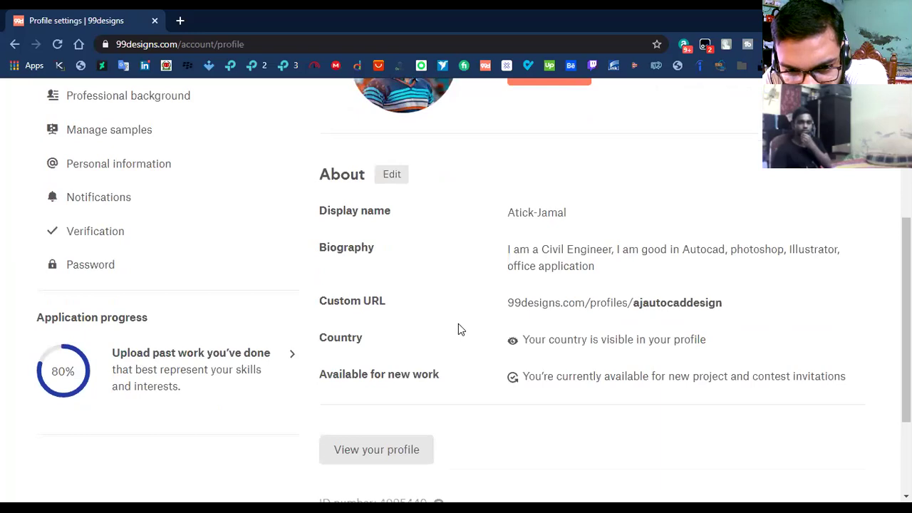
scroll(460, 330, "down", 1)
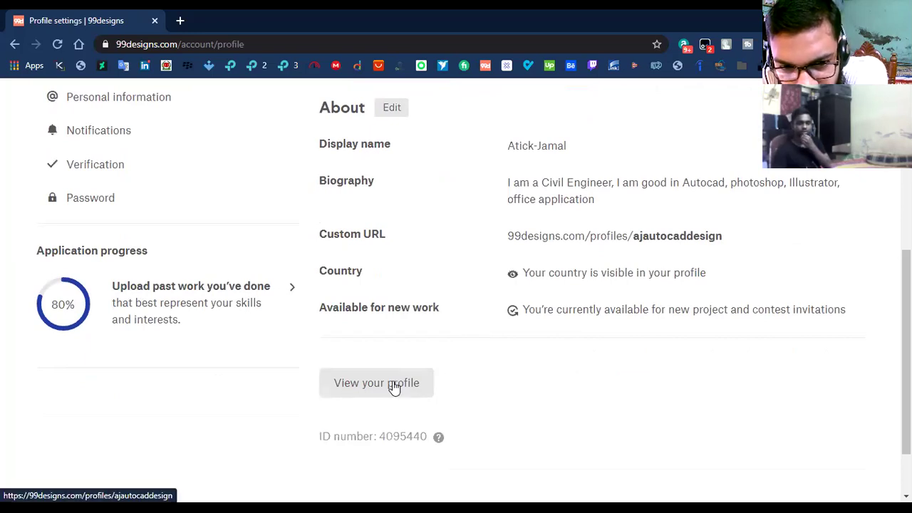
scroll(394, 387, "up", 2)
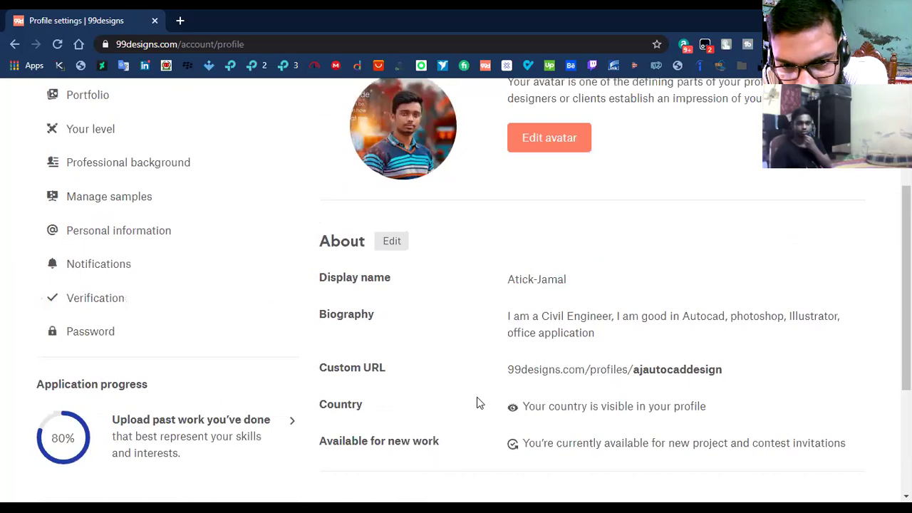
left_click(394, 244)
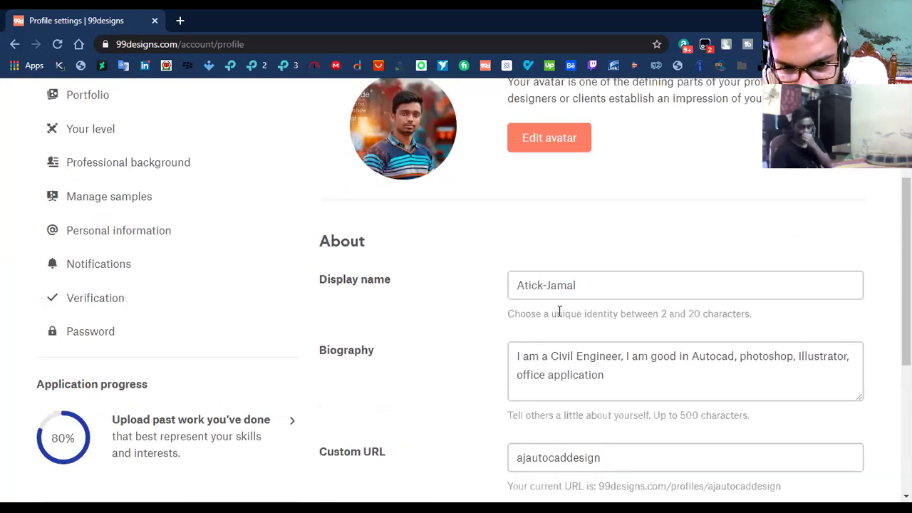
Step: Cancel the About edit unchanged and open the public profile page
scroll(560, 312, "down", 2)
scroll(559, 318, "down", 1)
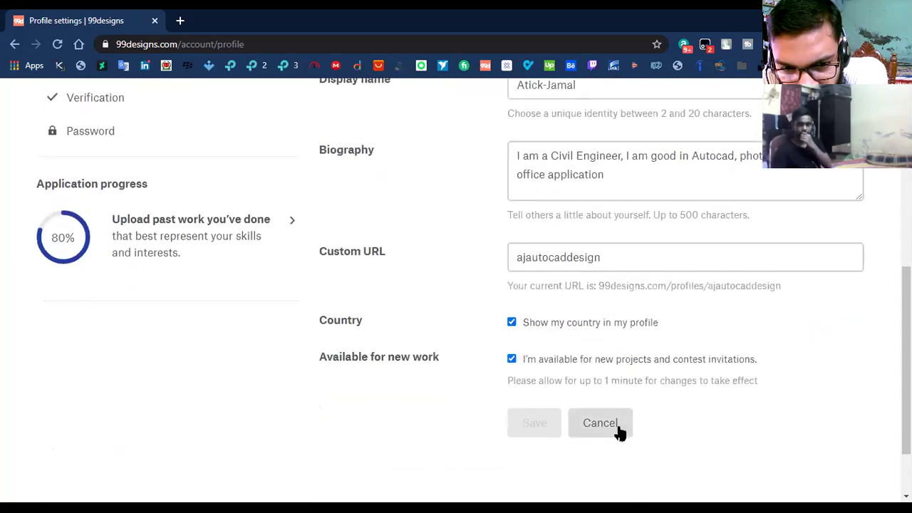
left_click(617, 430)
left_click(395, 306)
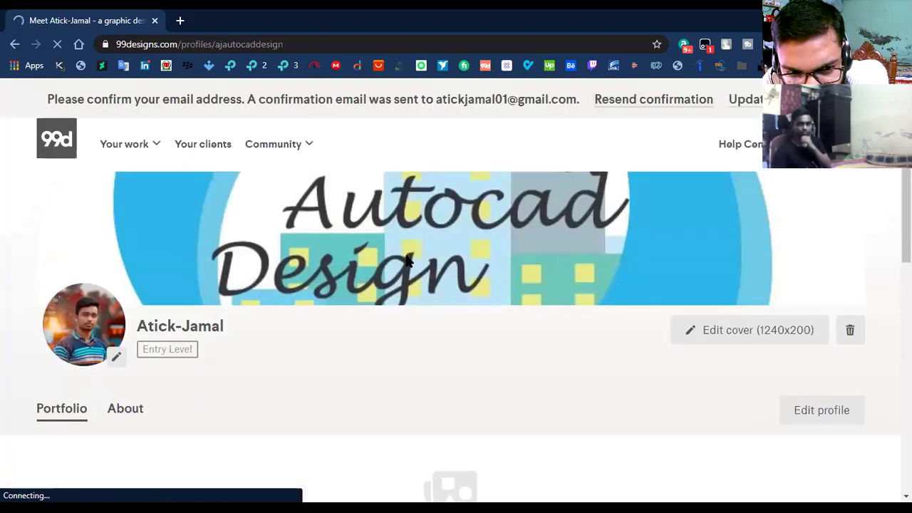
Step: Look over the public profile's Autocad Design cover, then go back to Profile settings
scroll(408, 262, "down", 2)
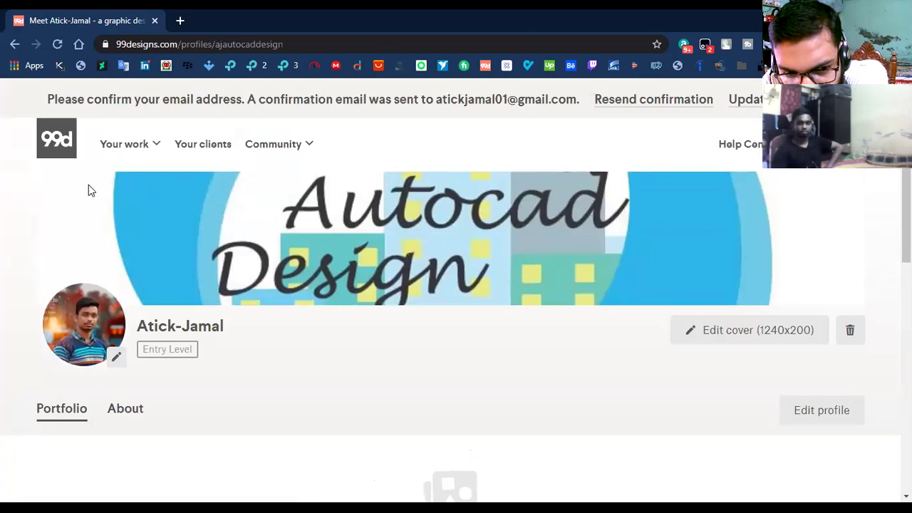
left_click(14, 44)
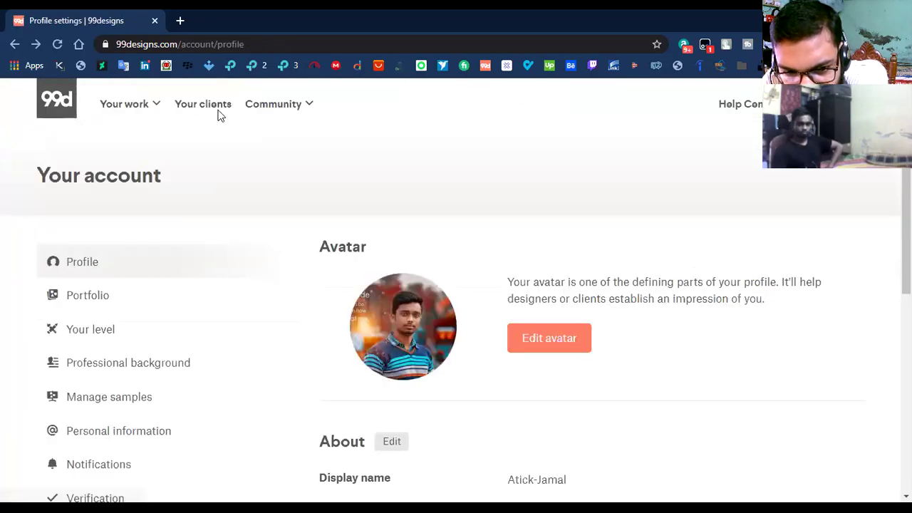
scroll(173, 249, "down", 3)
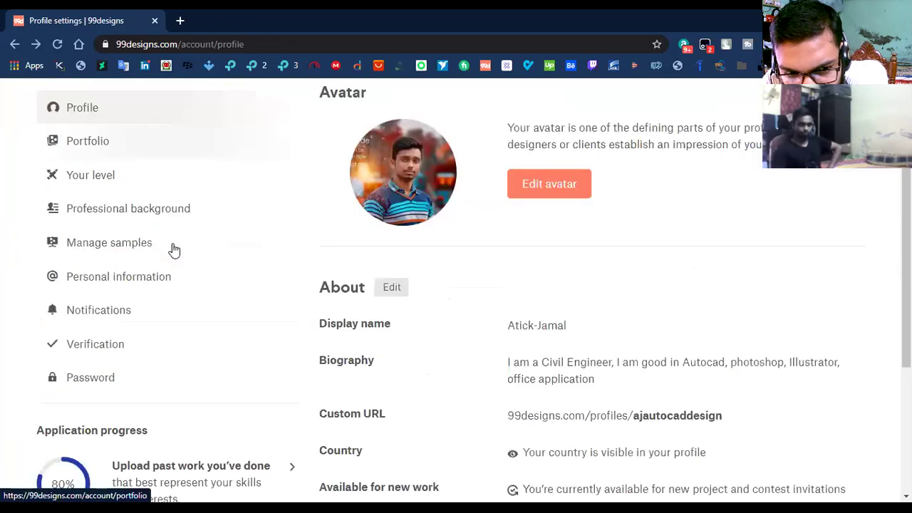
scroll(392, 337, "down", 1)
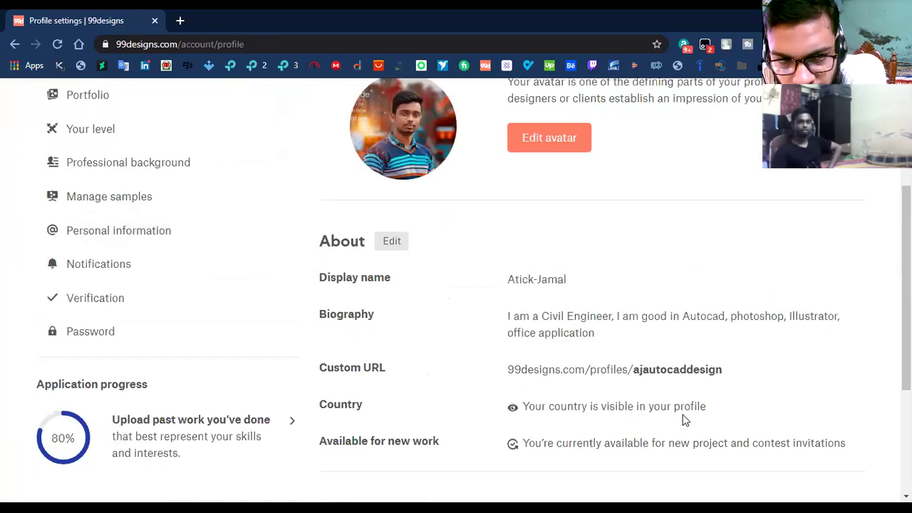
scroll(682, 420, "down", 2)
scroll(683, 421, "up", 4)
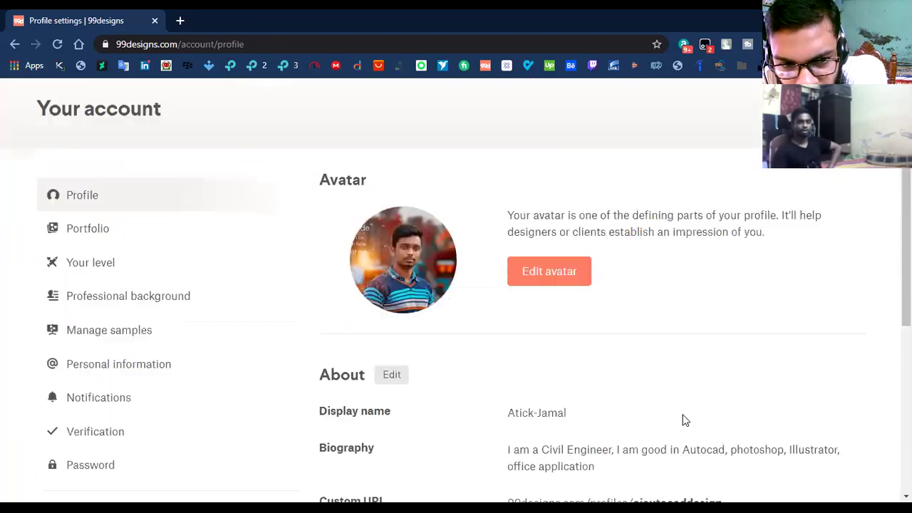
scroll(682, 420, "down", 1)
scroll(683, 415, "down", 3)
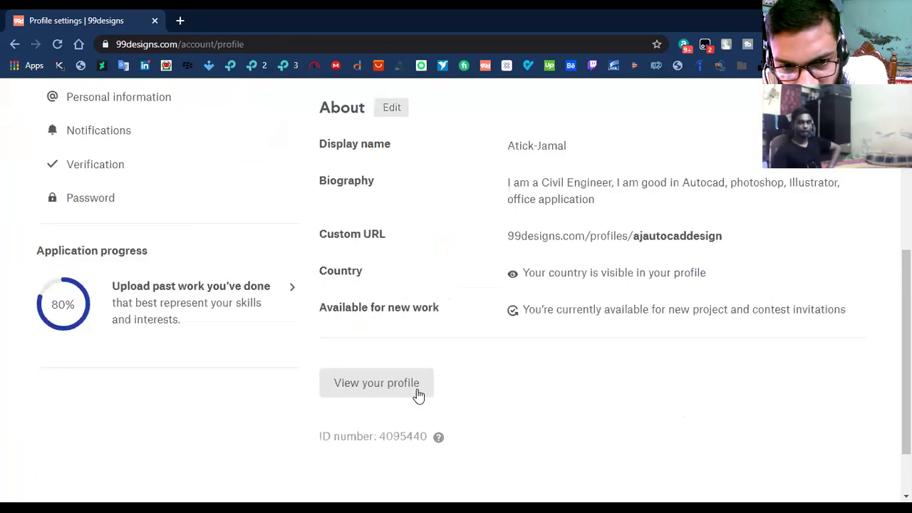
scroll(210, 394, "up", 1)
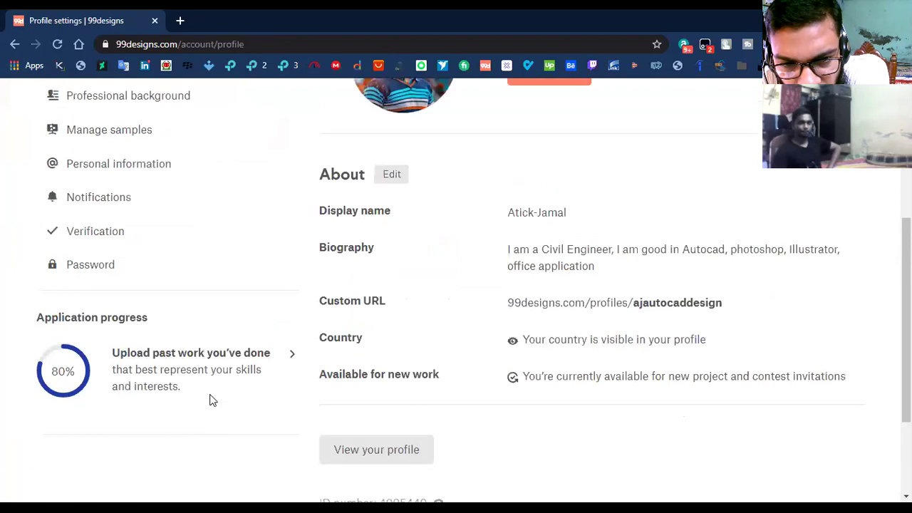
scroll(211, 402, "up", 1)
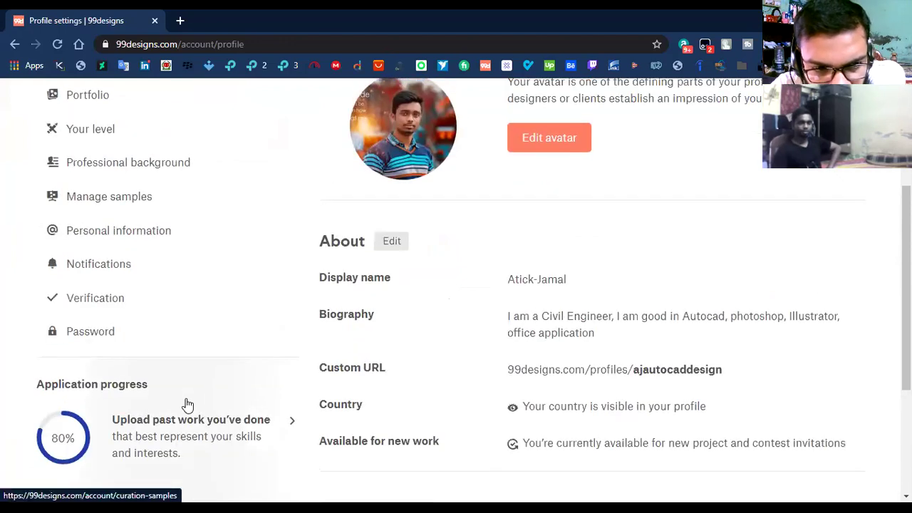
scroll(203, 388, "down", 2)
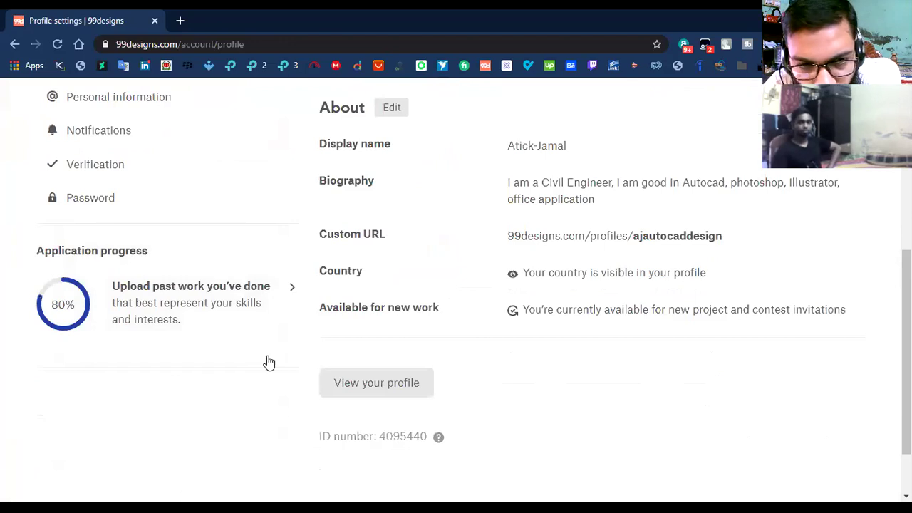
scroll(232, 307, "up", 3)
Step: Open Portfolio settings and scroll the still-empty Manage portfolio designs page
left_click(82, 162)
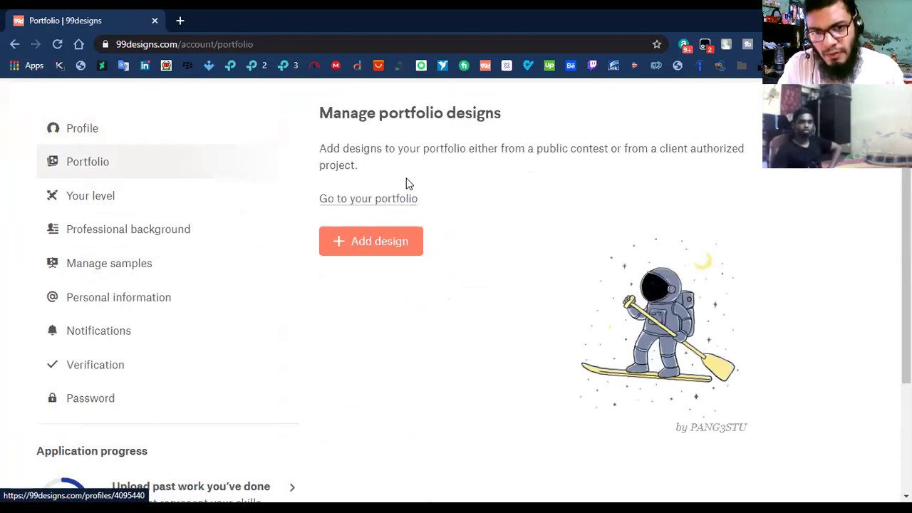
scroll(519, 227, "down", 1)
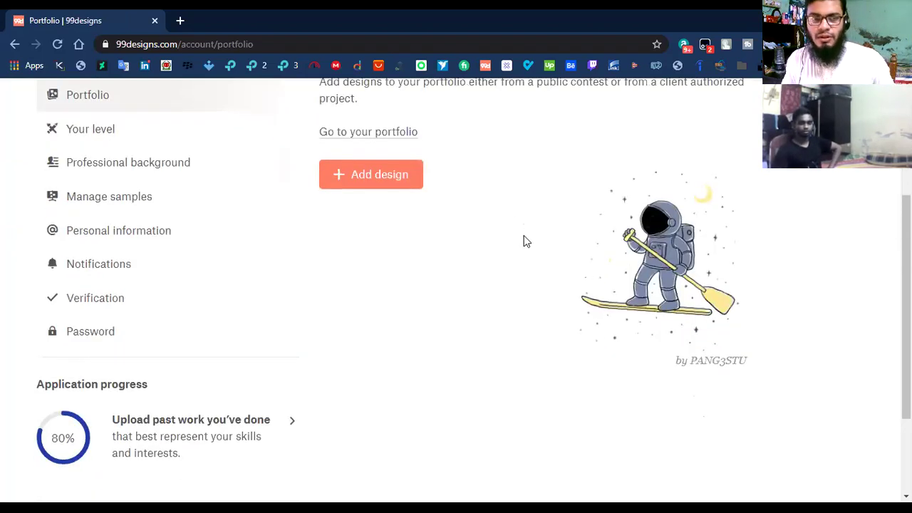
scroll(523, 238, "up", 1)
scroll(524, 243, "up", 1)
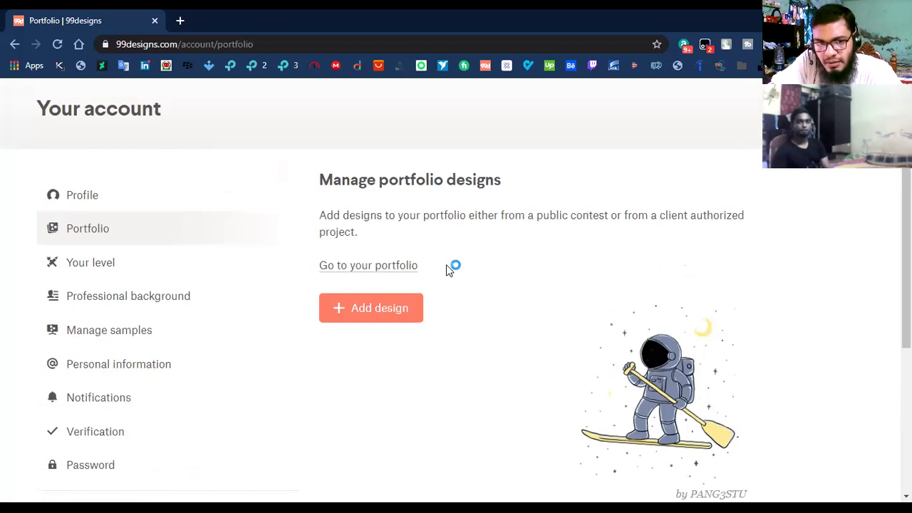
scroll(446, 269, "down", 1)
scroll(432, 269, "up", 1)
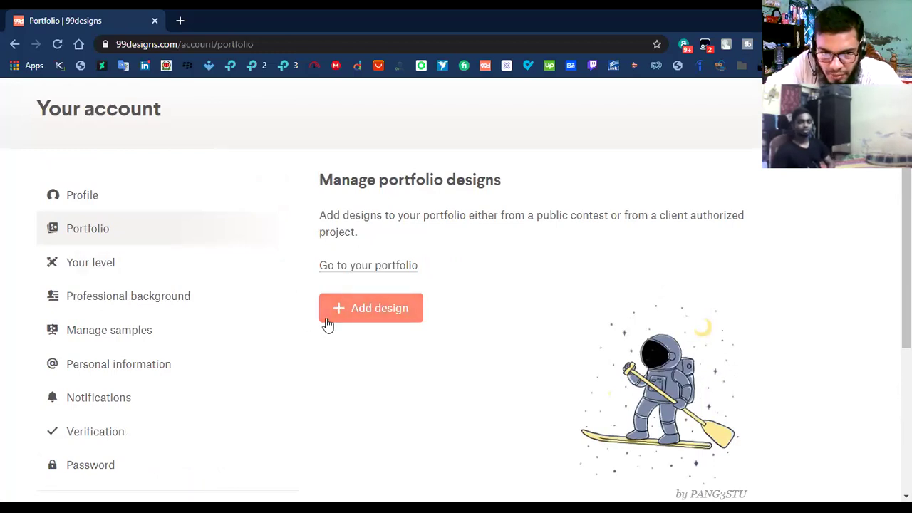
scroll(424, 257, "down", 1)
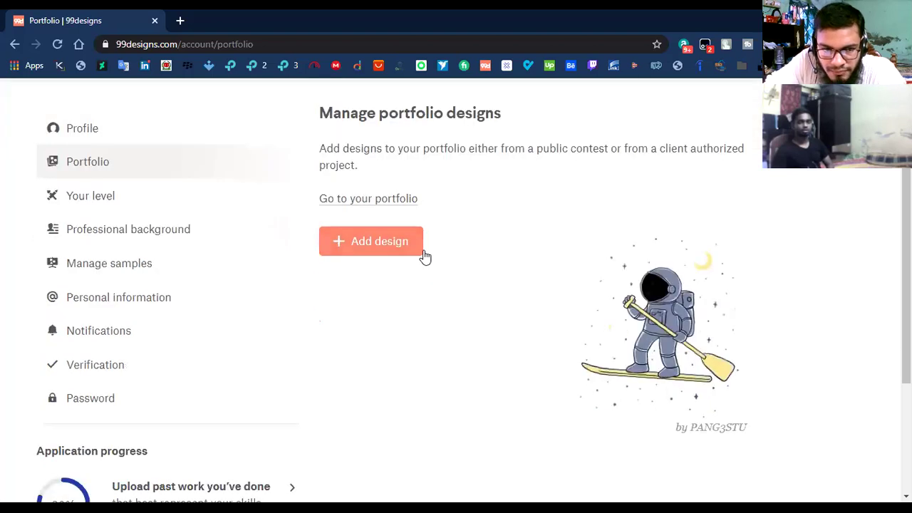
scroll(426, 257, "down", 1)
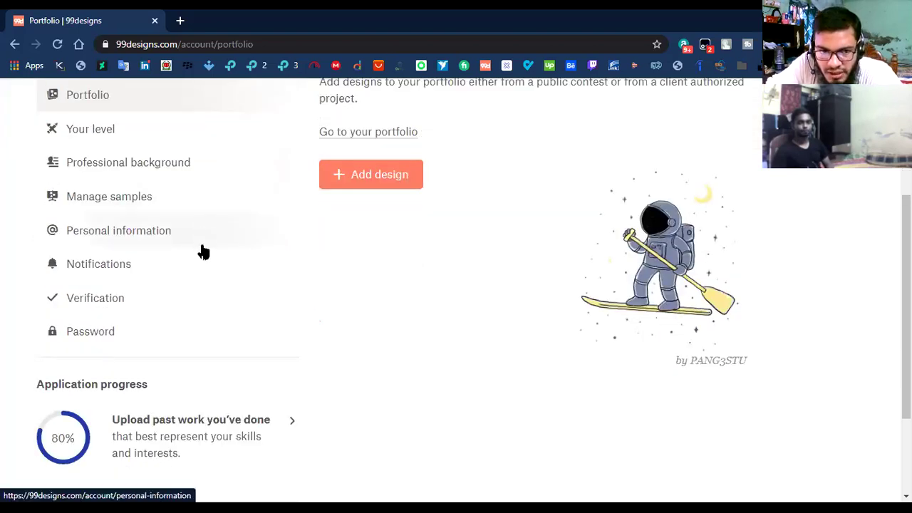
Step: Show the Personal information settings and review the contact details and email sections
left_click(171, 230)
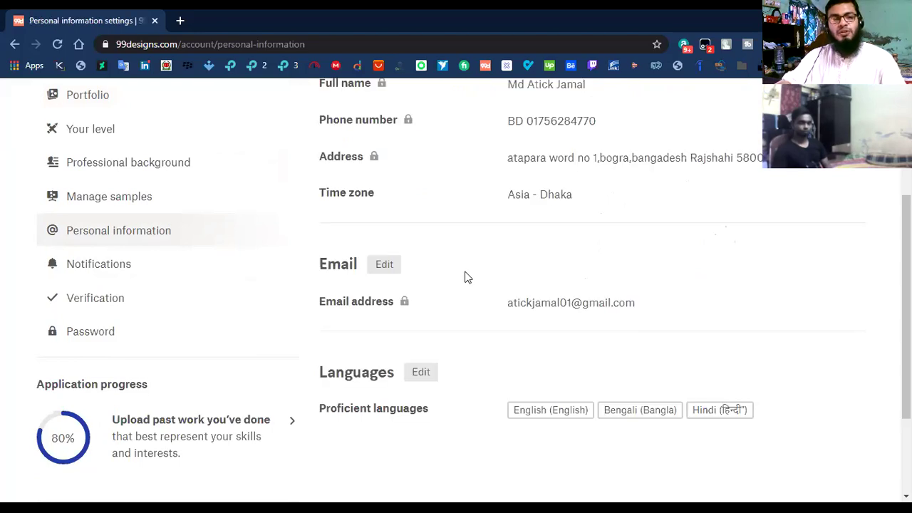
scroll(465, 277, "up", 3)
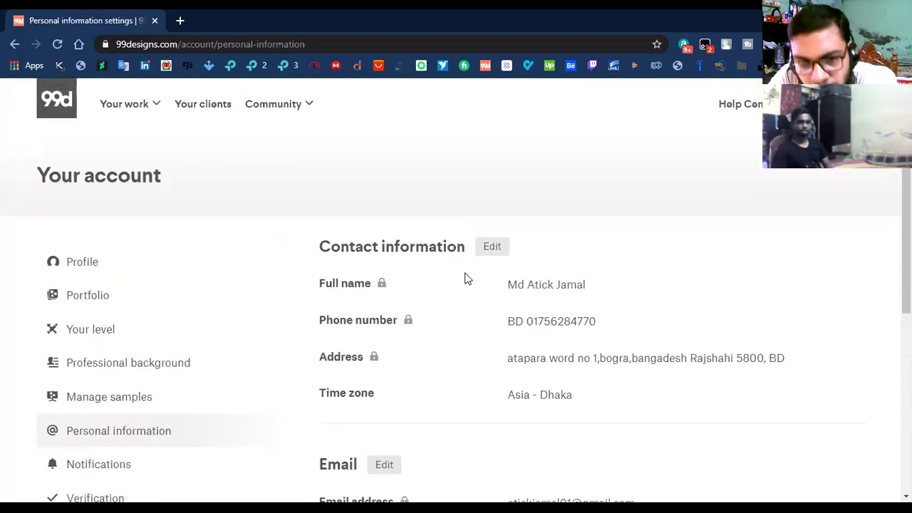
scroll(465, 277, "down", 1)
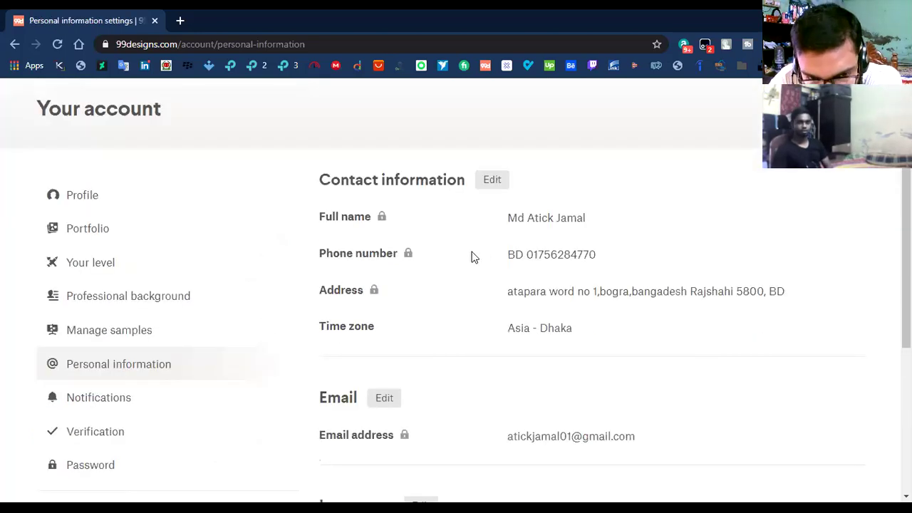
scroll(474, 257, "down", 1)
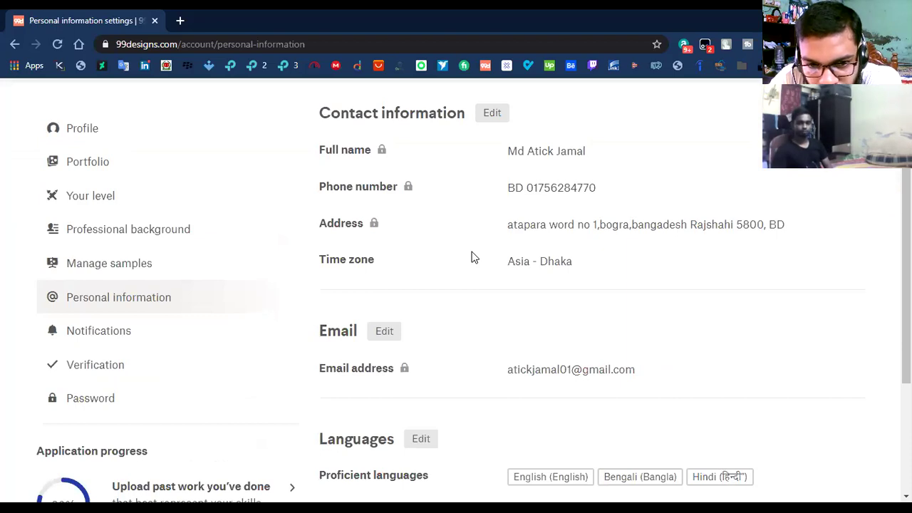
Step: Review the English, Bengali and Hindi languages list, then move on to Verification settings
scroll(471, 257, "down", 1)
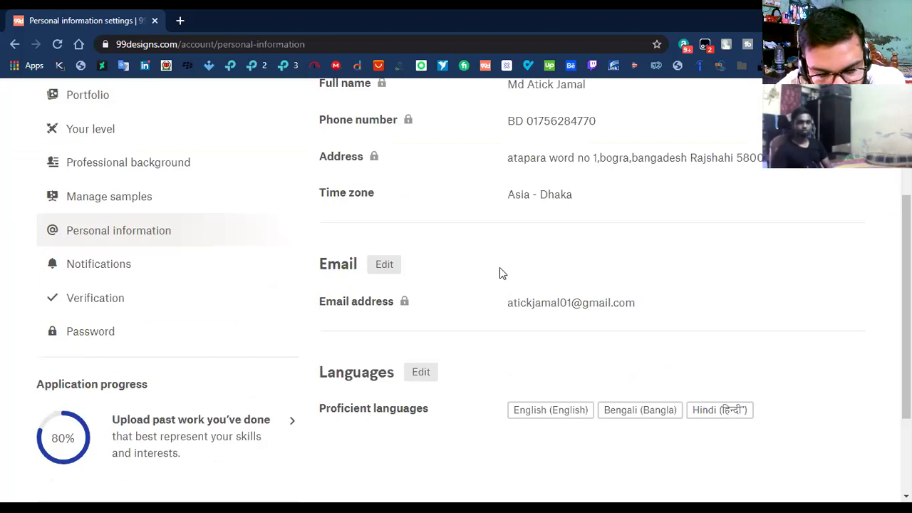
scroll(499, 271, "up", 2)
scroll(499, 271, "down", 2)
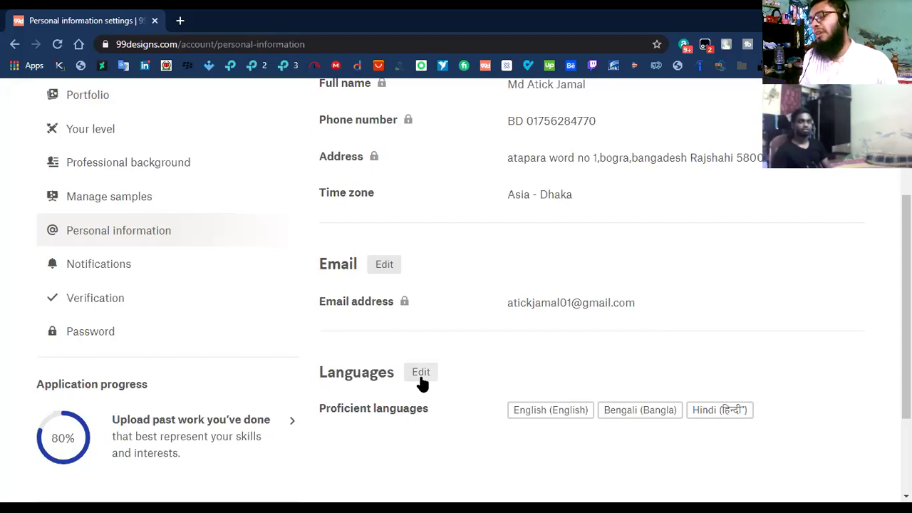
left_click(162, 318)
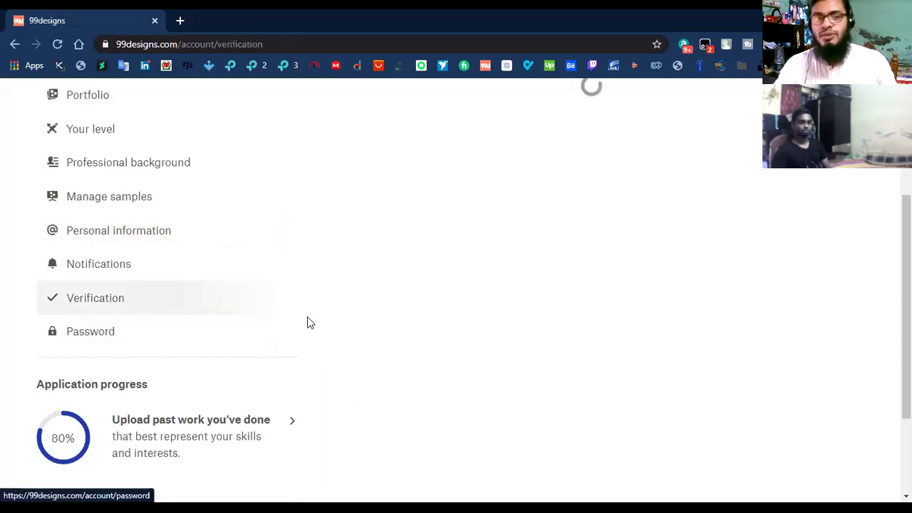
Step: Scroll through the ID verification page explaining the identity verification process
scroll(458, 314, "up", 3)
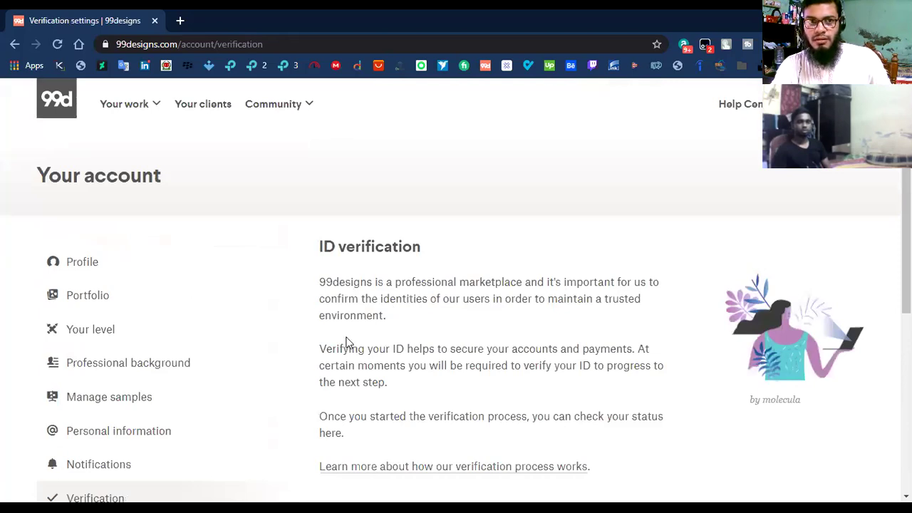
scroll(356, 343, "down", 1)
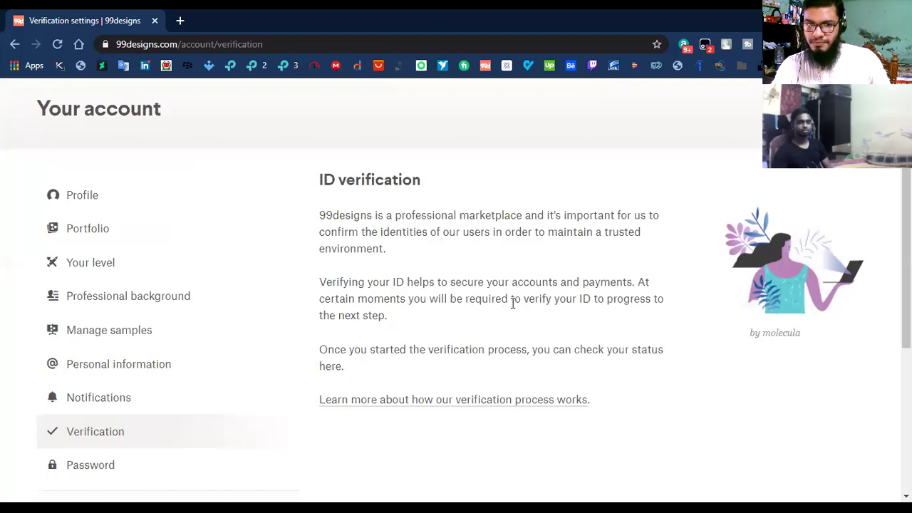
scroll(512, 308, "down", 1)
scroll(512, 310, "down", 1)
scroll(512, 311, "up", 3)
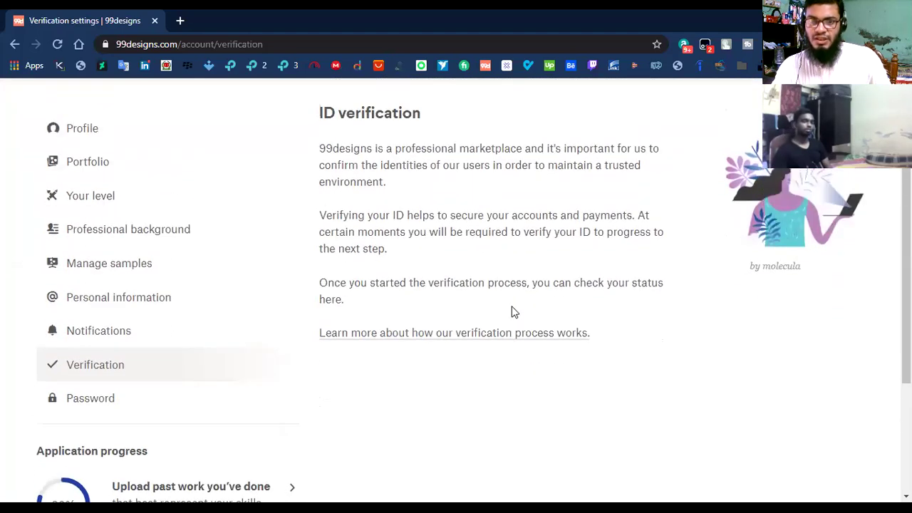
scroll(511, 313, "down", 4)
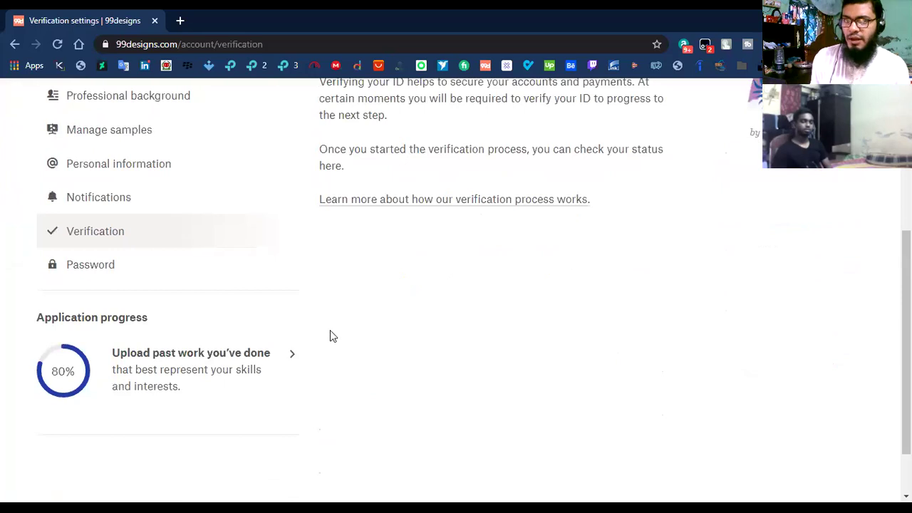
scroll(218, 371, "up", 4)
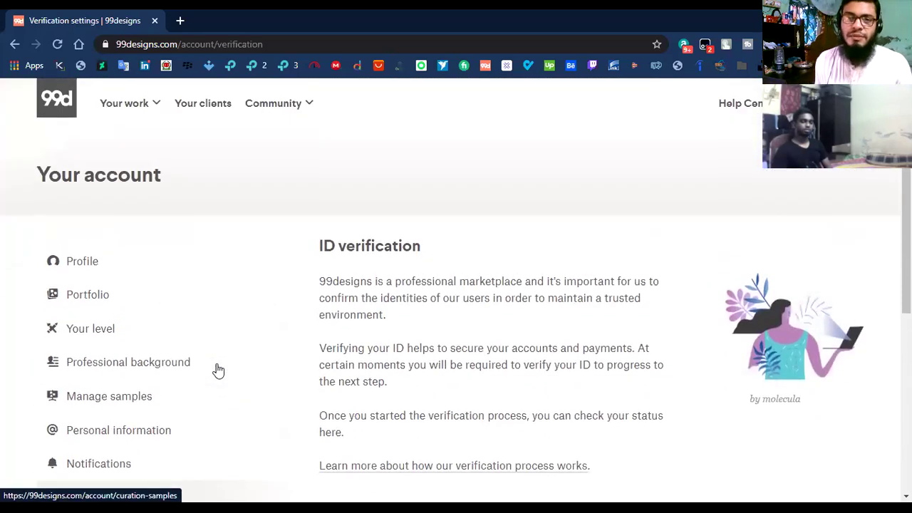
scroll(218, 370, "down", 4)
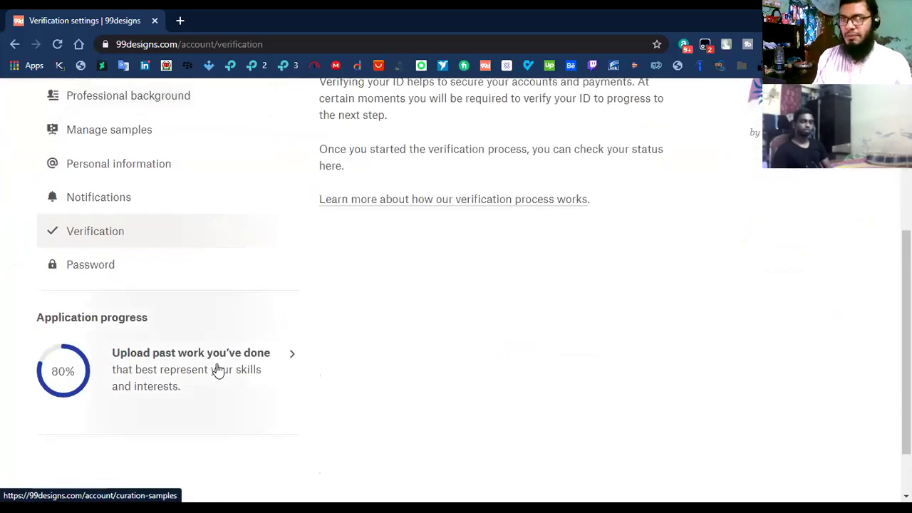
scroll(218, 370, "up", 4)
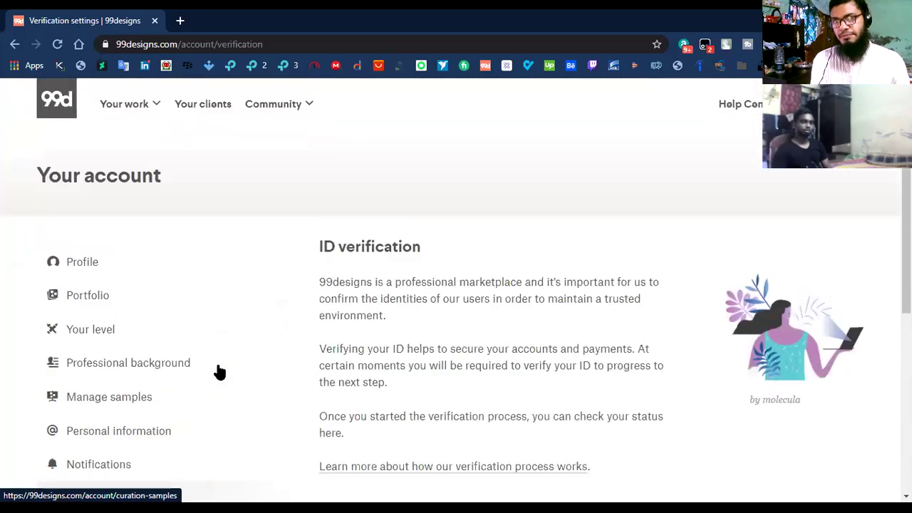